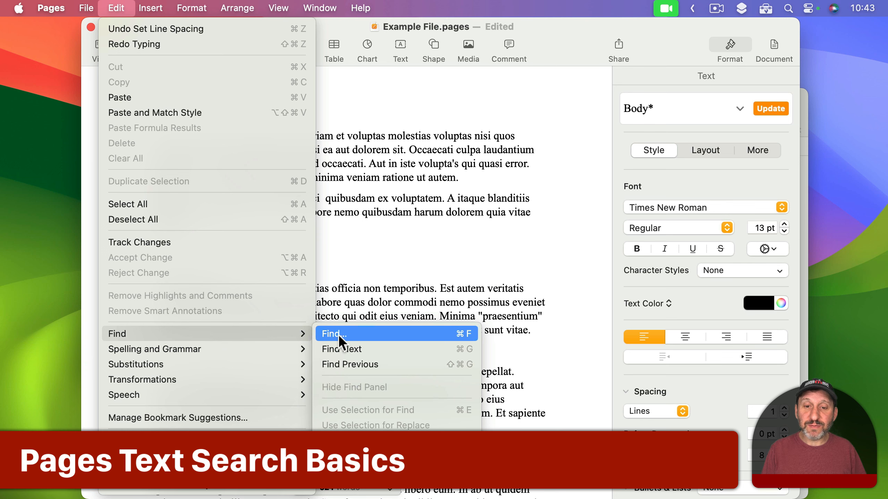
# - Search the document for "nisi" and go back and forth through the matches
pyautogui.click(440, 334)
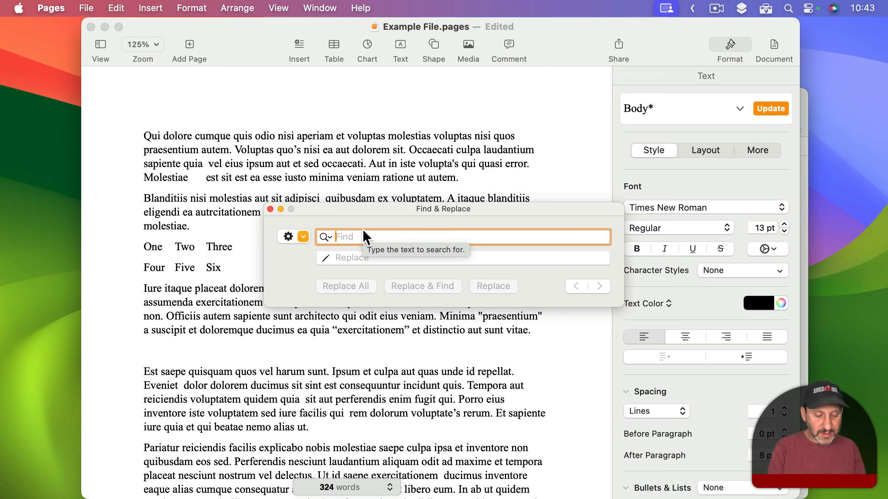
pyautogui.write('nisi')
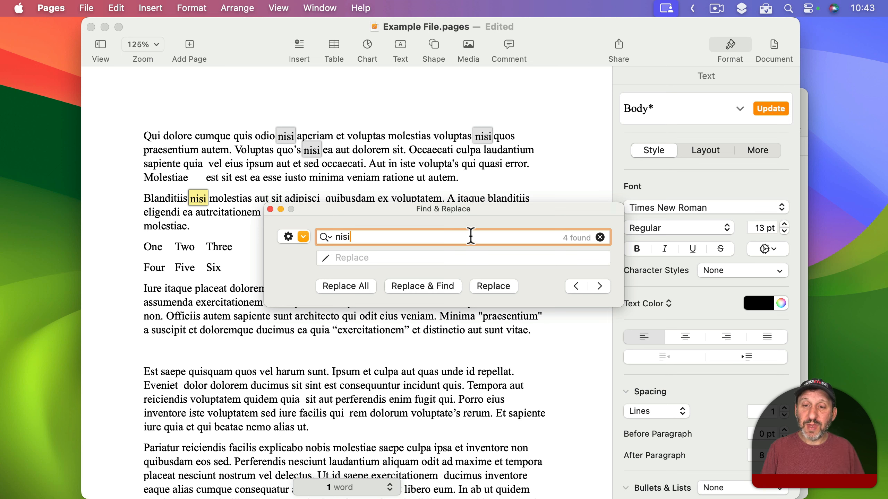
pyautogui.click(596, 285)
pyautogui.click(574, 284)
pyautogui.click(592, 284)
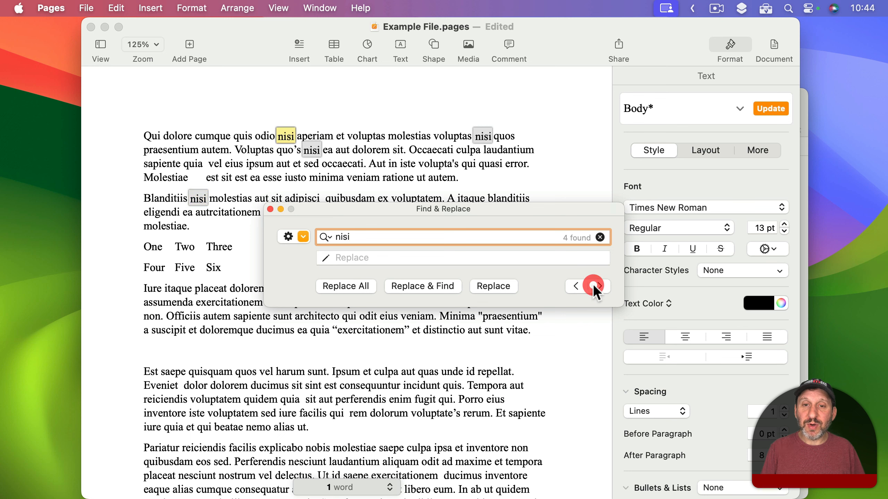
pyautogui.click(592, 284)
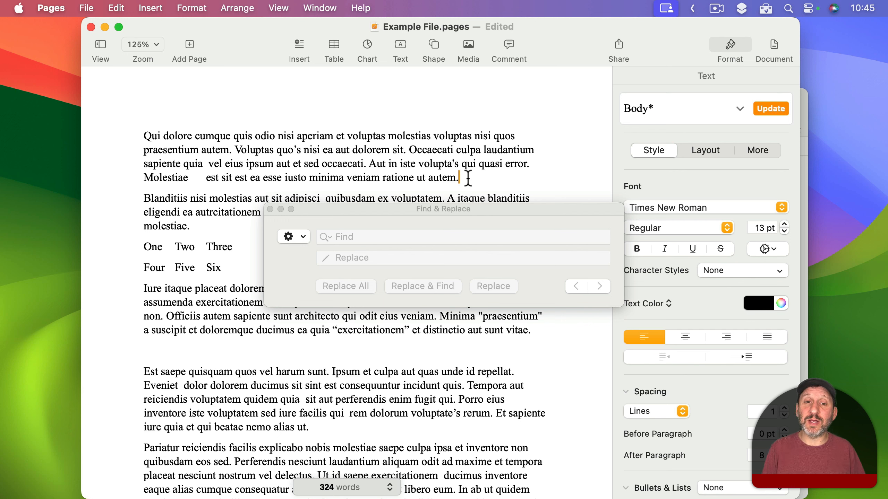
# - Select the paragraph break ending the first paragraph and search the document for double line breaks using "\n\n"
pyautogui.moveTo(468, 178); pyautogui.dragTo(109, 203)
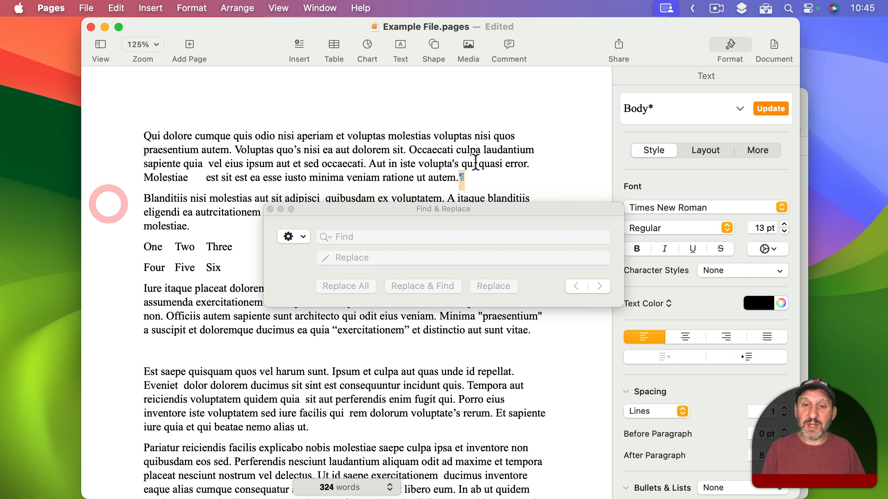
pyautogui.click(390, 222)
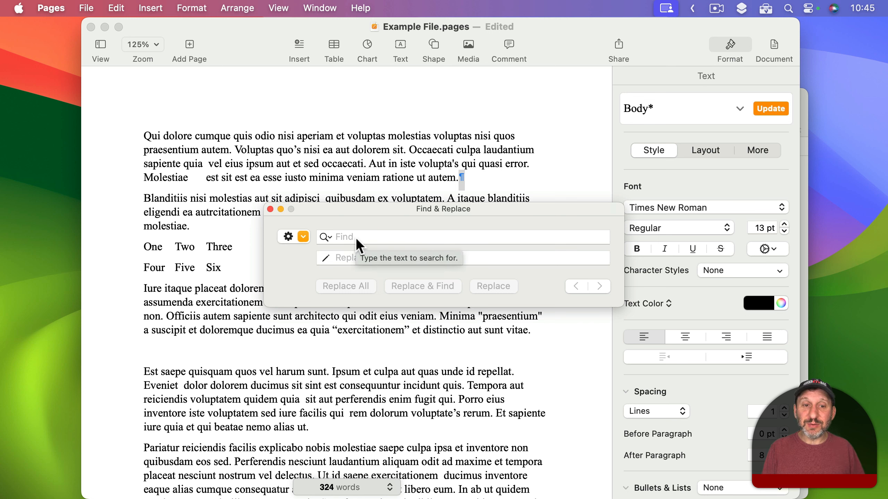
pyautogui.click(396, 237)
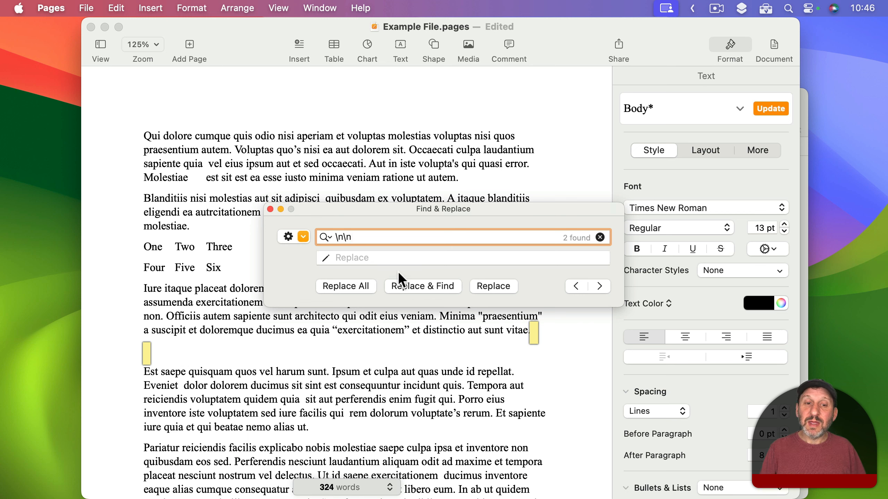
# - Change the search term to "\t" to find tab characters
pyautogui.press('BackSpace')
pyautogui.press('BackSpace')
pyautogui.press('BackSpace')
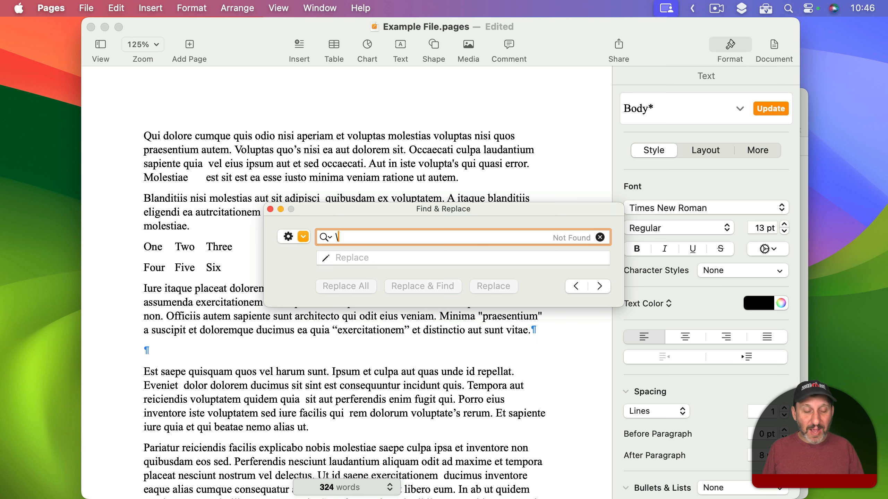
pyautogui.write('t')
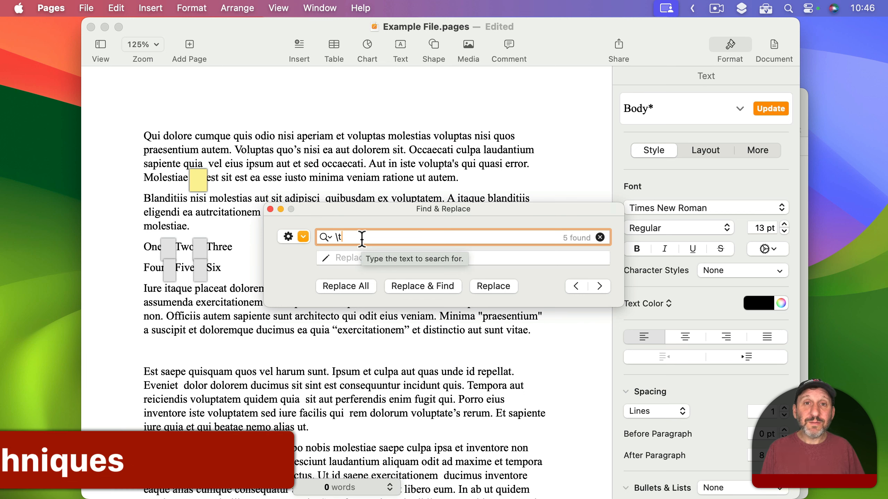
# - Turn on Match Case and search for "voluptas", checking the matches in the document's first paragraph
pyautogui.press('BackSpace')
pyautogui.press('BackSpace')
pyautogui.click(303, 237)
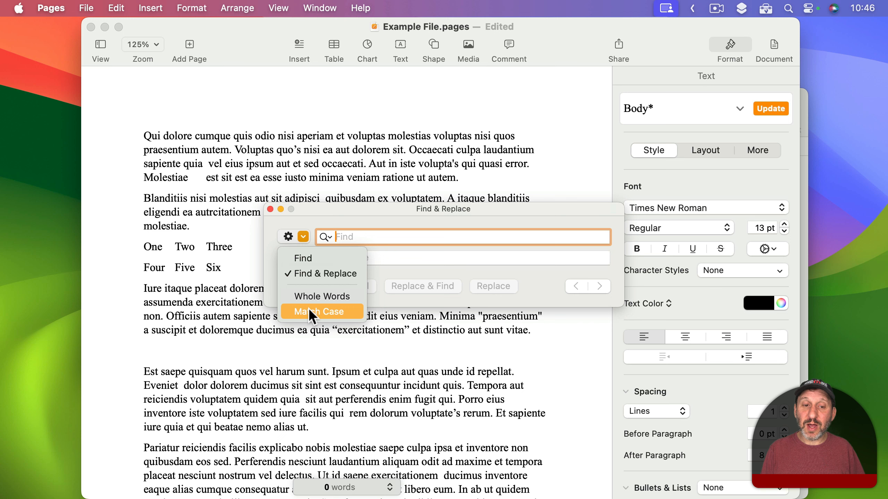
pyautogui.click(308, 311)
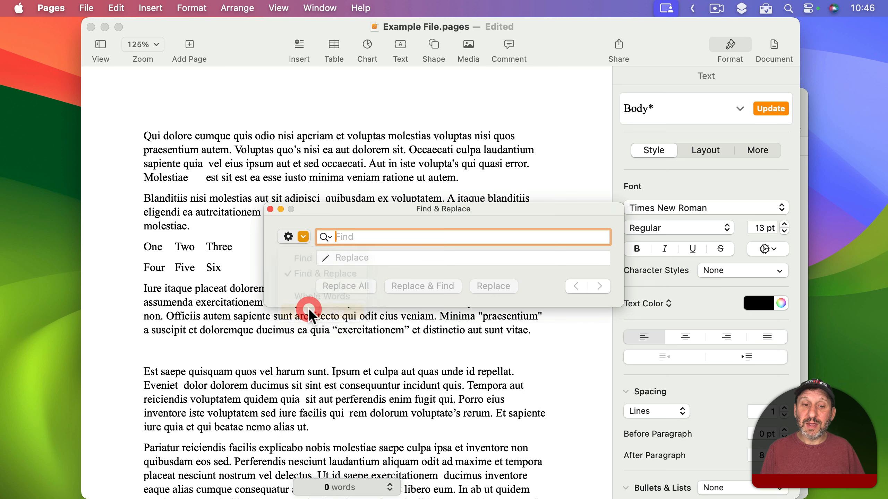
pyautogui.click(352, 235)
pyautogui.write('vol')
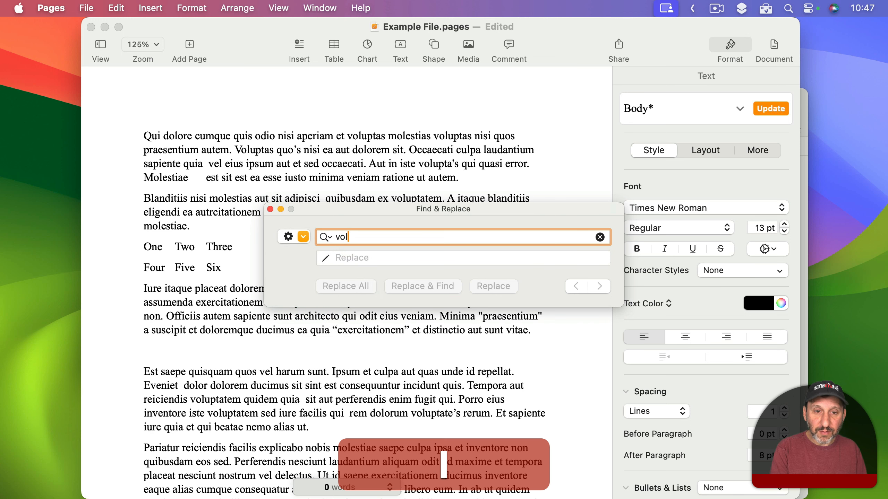
pyautogui.write('uptas')
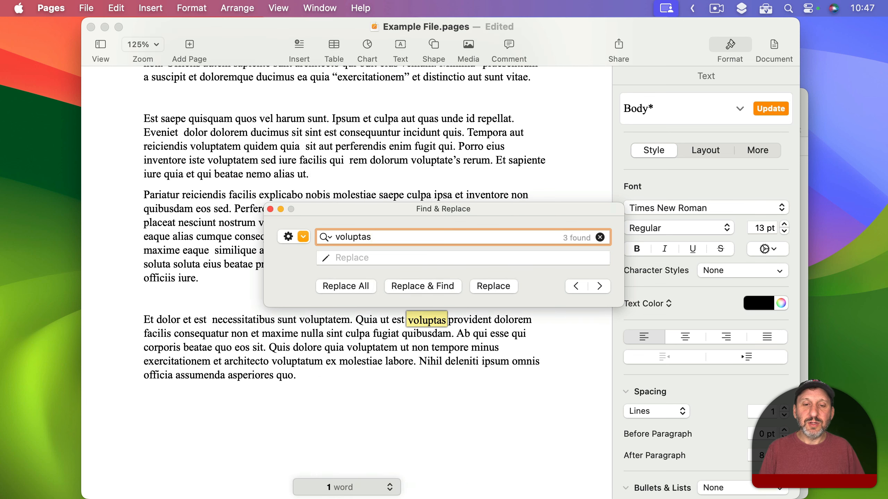
pyautogui.scroll(10, 374, 145)
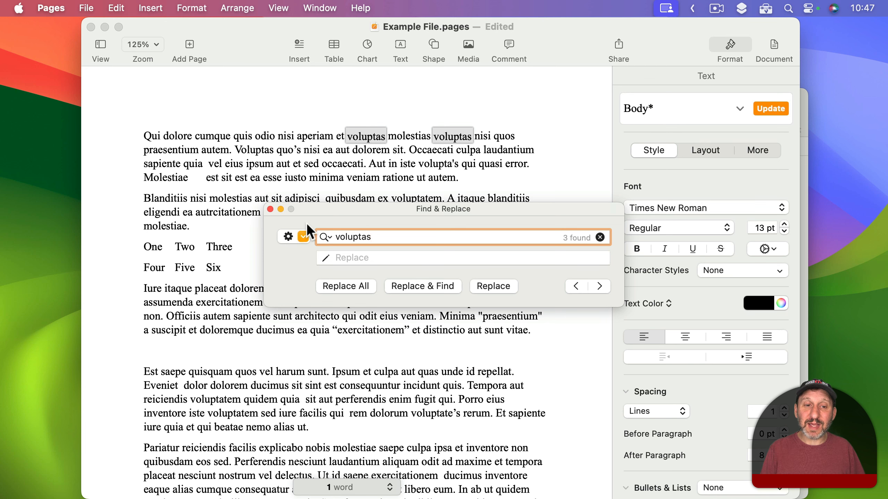
# - Turn off Match Case for the "voluptas" search and review the matches in the first paragraph
pyautogui.click(303, 237)
pyautogui.click(309, 311)
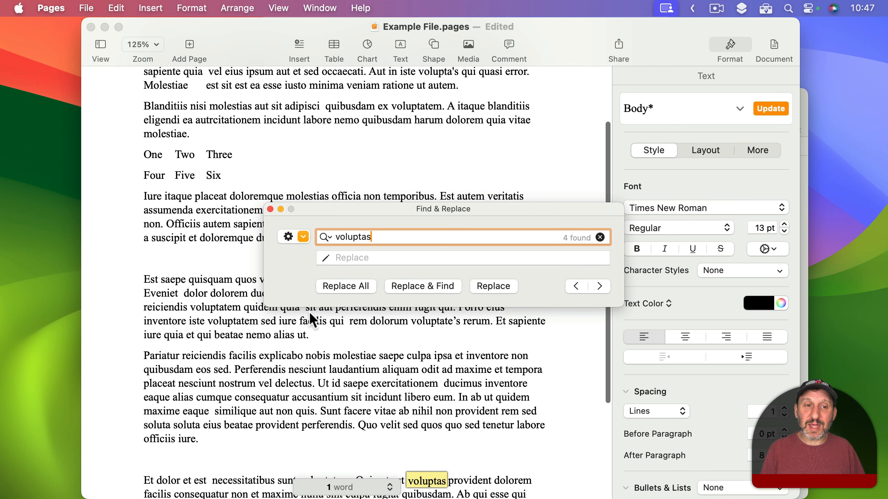
pyautogui.scroll(5, 297, 158)
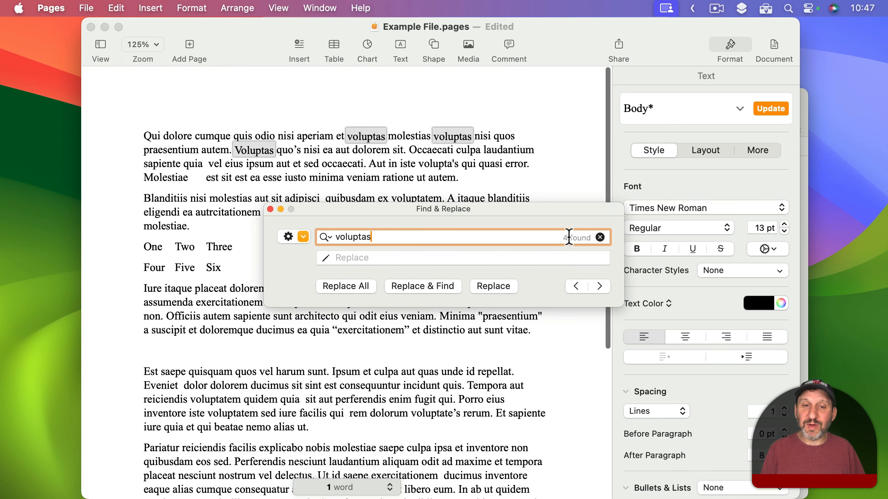
# - Shorten the search term to "vol" and restrict the search to Whole Words
pyautogui.press('BackSpace')
pyautogui.press('BackSpace')
pyautogui.press('BackSpace')
pyautogui.press('BackSpace')
pyautogui.press('BackSpace')
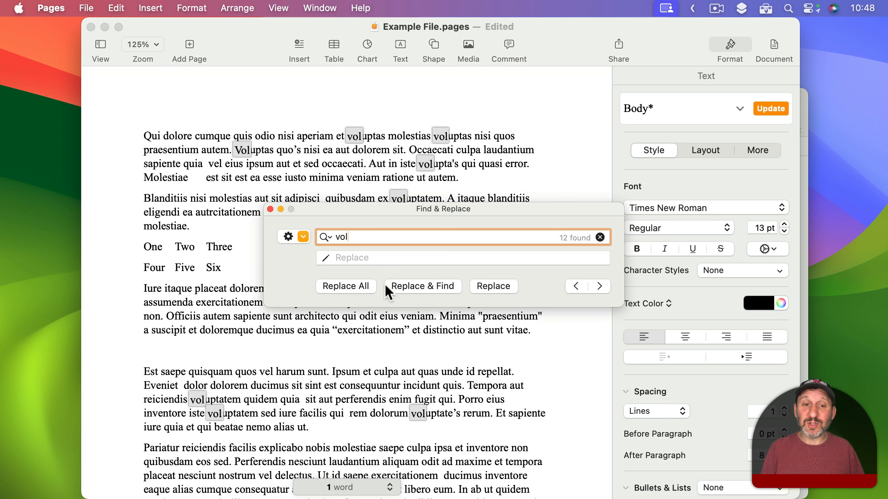
pyautogui.click(303, 237)
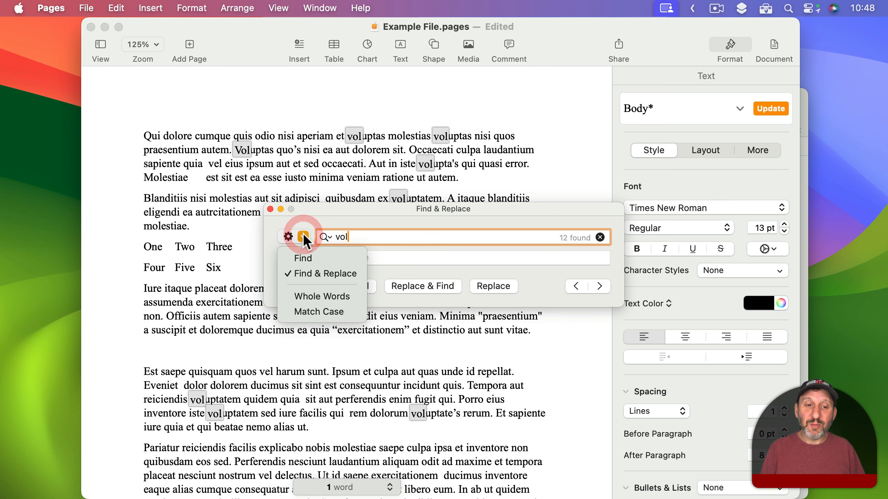
pyautogui.click(313, 299)
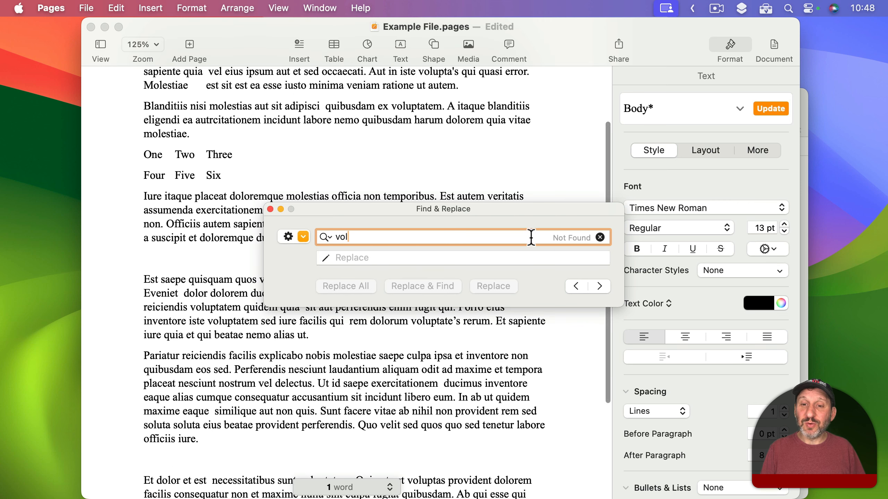
pyautogui.scroll(5, 401, 154)
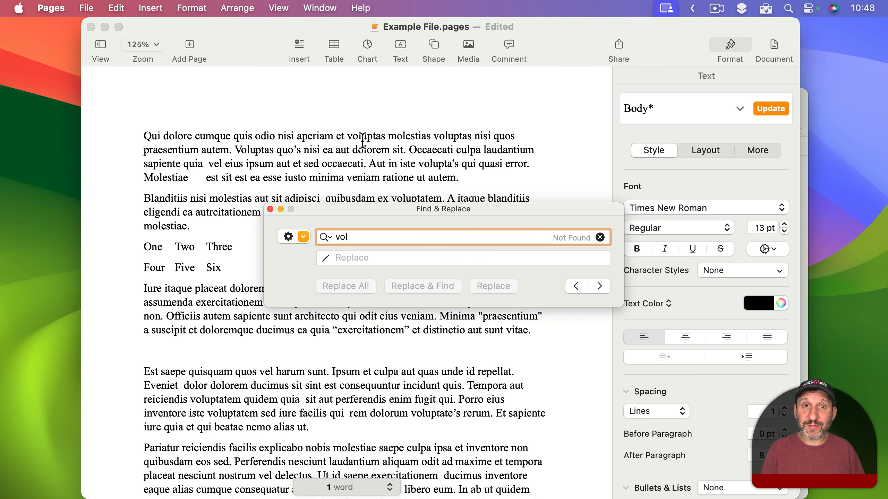
# - Clear the search term, move the Find & Replace window off the body text, and search for a double quotation mark
pyautogui.press('BackSpace')
pyautogui.press('BackSpace')
pyautogui.press('BackSpace')
pyautogui.moveTo(353, 207); pyautogui.dragTo(279, 57)
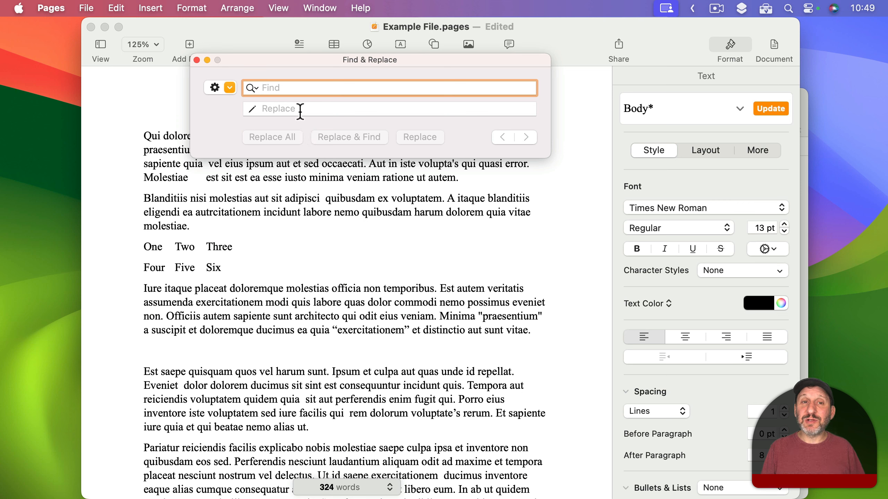
pyautogui.write('"')
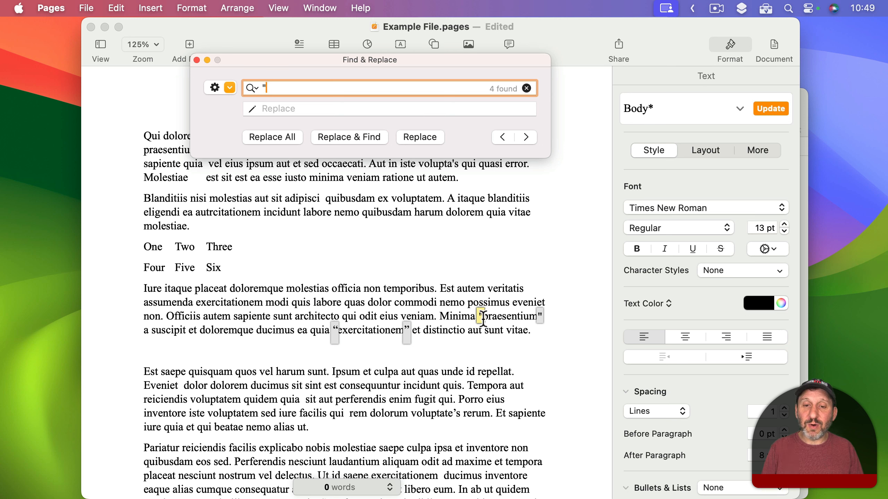
# - Replace the search term with a single apostrophe to find straight and curly apostrophes
pyautogui.press('BackSpace')
pyautogui.write("'")
pyautogui.click(457, 418)
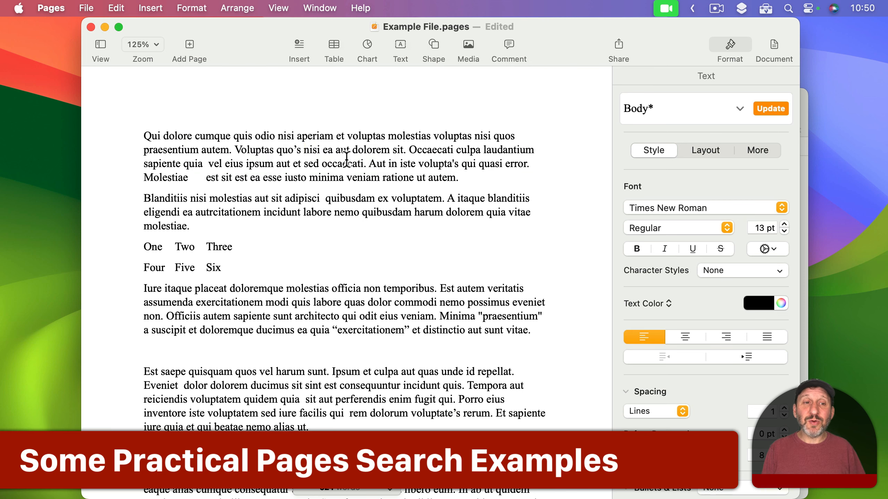
# - Replace all double spaces with a single space, starting from the beginning of the document
pyautogui.click(147, 136)
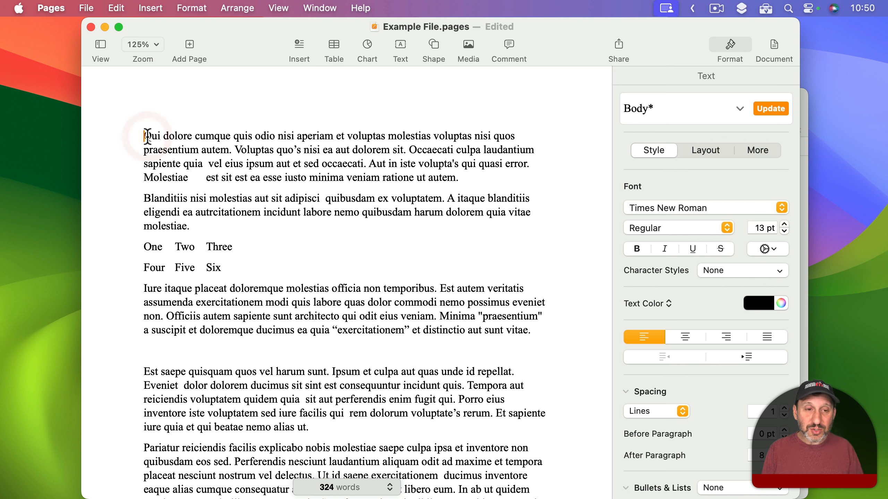
pyautogui.press('super+f')
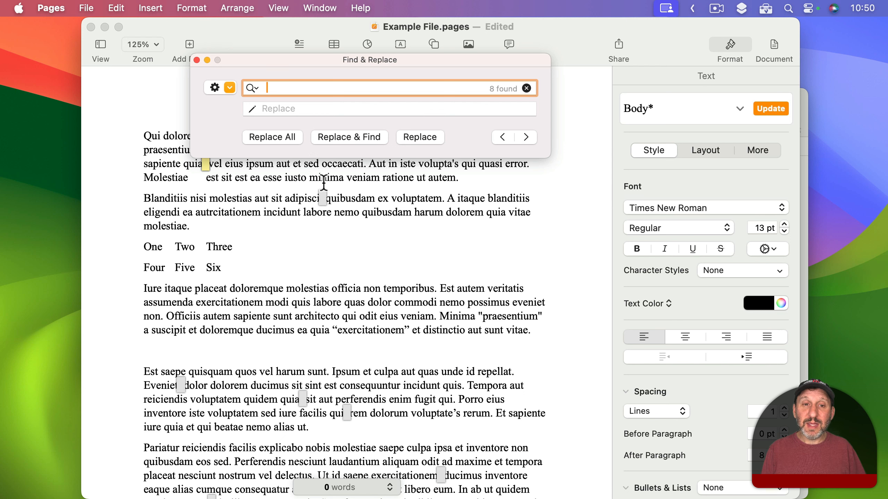
pyautogui.click(281, 109)
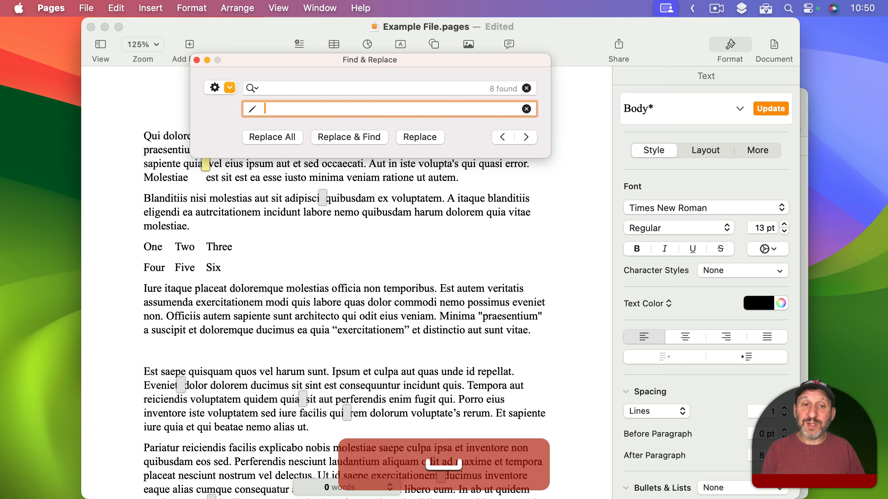
pyautogui.click(283, 140)
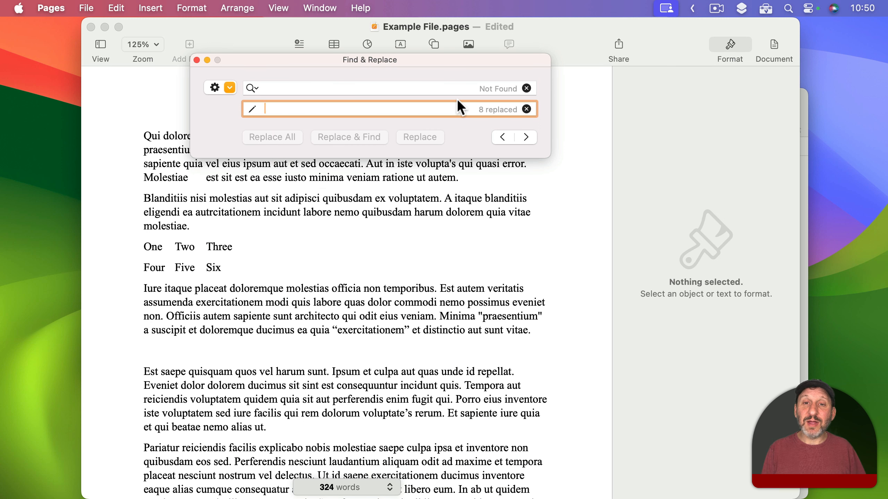
# - Replace all double line breaks "\n\n" with a single "\n"
pyautogui.click(281, 88)
pyautogui.moveTo(282, 88); pyautogui.dragTo(240, 87)
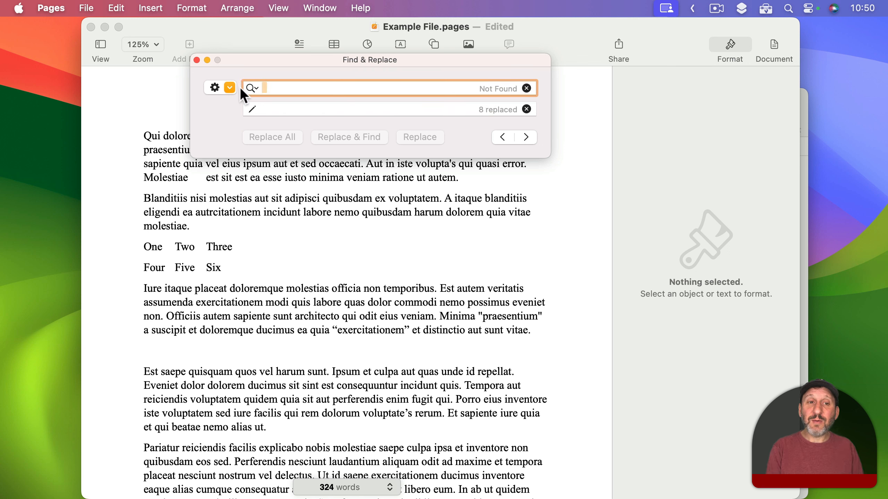
pyautogui.write('\\n\\n')
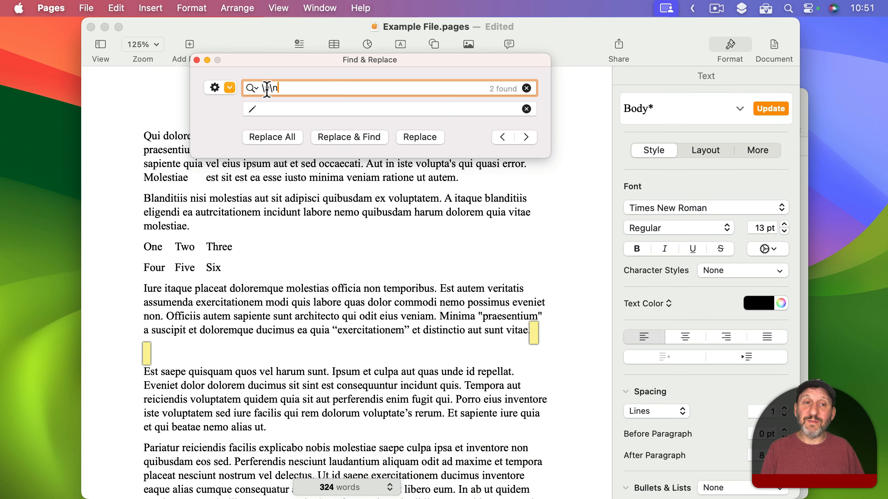
pyautogui.click(297, 107)
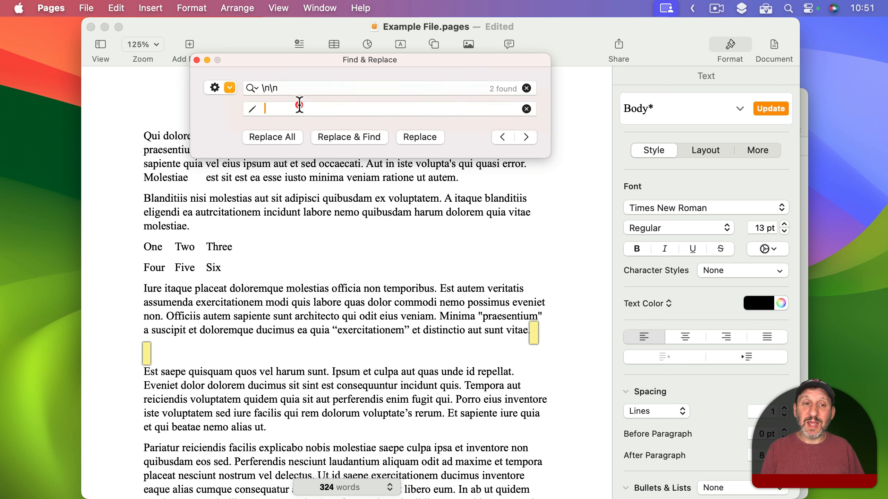
pyautogui.press('BackSpace')
pyautogui.write('\\n')
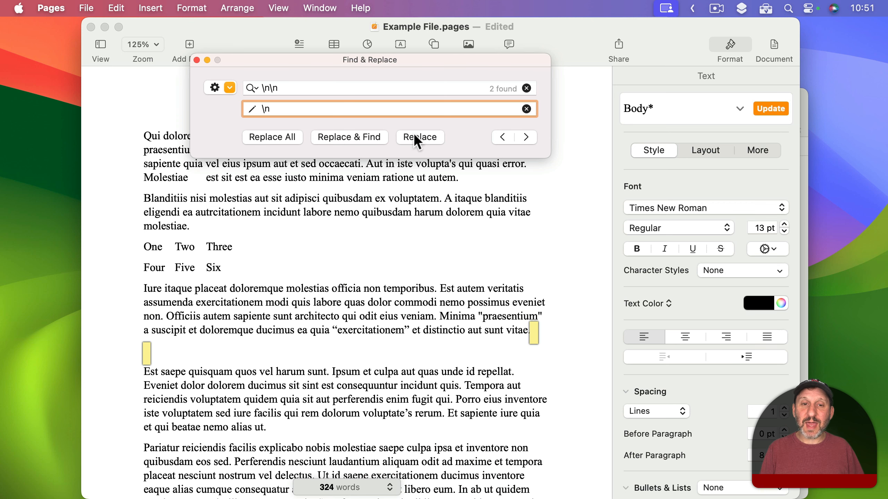
pyautogui.click(270, 137)
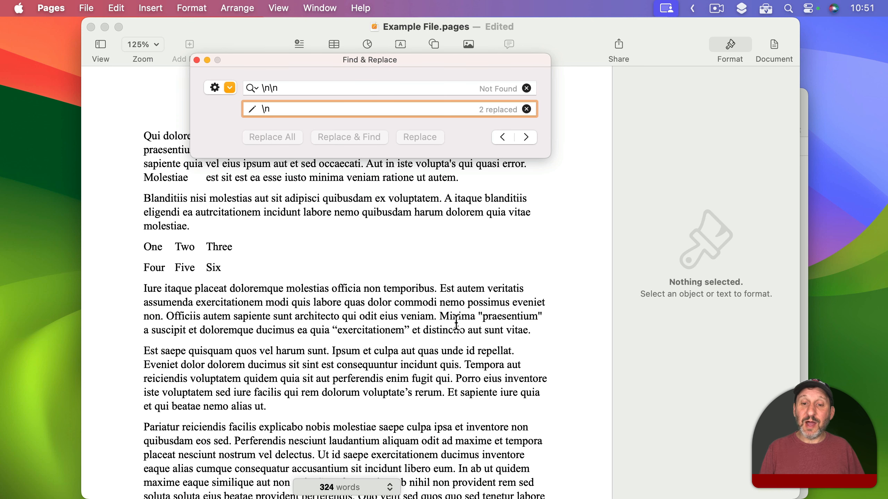
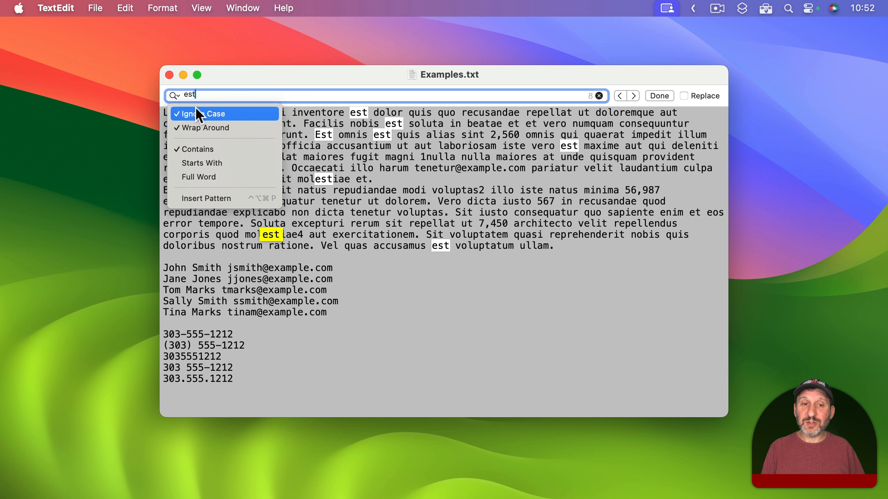
# - Try the "est" search with case matching turned on and off, and limit its matches with Starts With
pyautogui.click(199, 114)
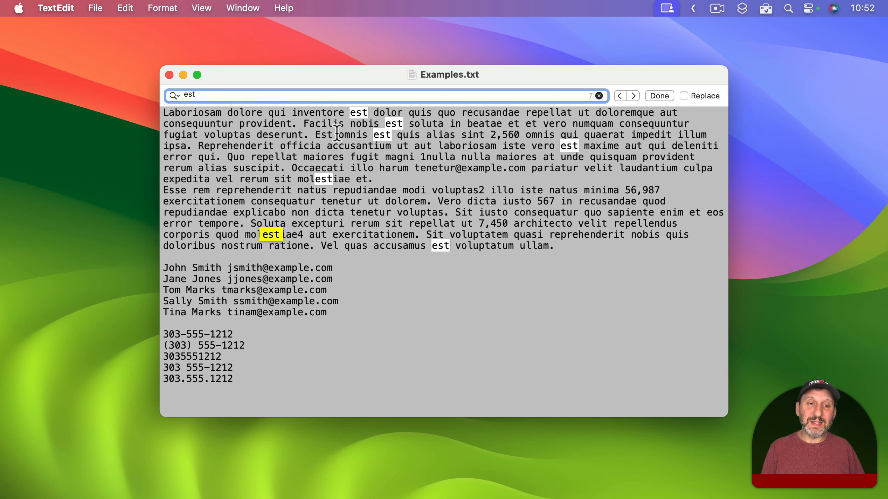
pyautogui.click(172, 95)
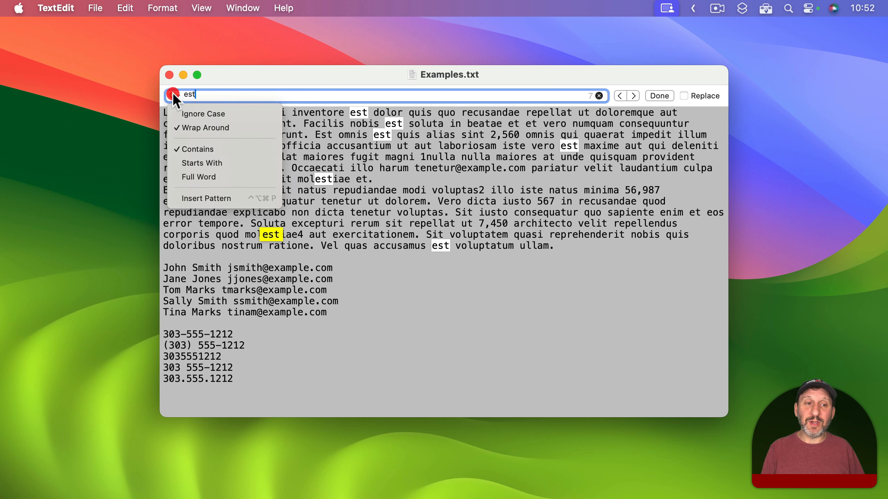
pyautogui.click(189, 114)
pyautogui.click(176, 95)
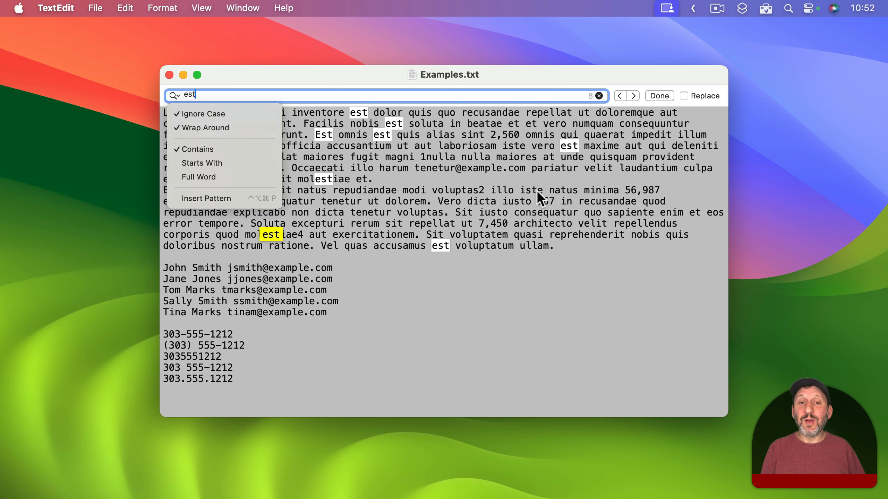
pyautogui.click(207, 163)
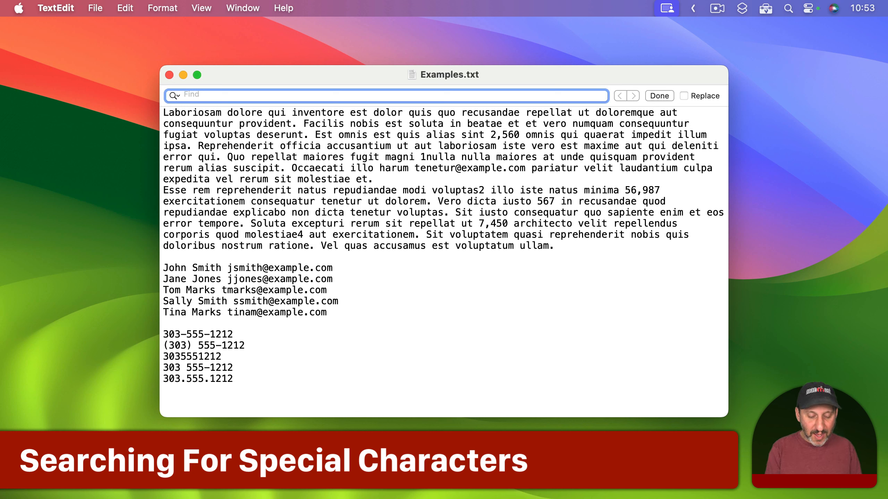
# - Search the text for "\t" and clear the search term
pyautogui.write('\\t')
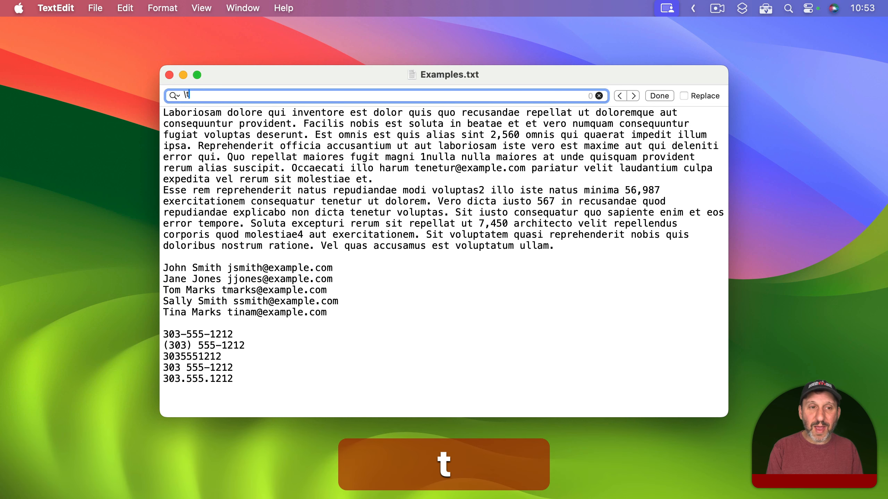
pyautogui.press('BackSpace')
pyautogui.press('BackSpace')
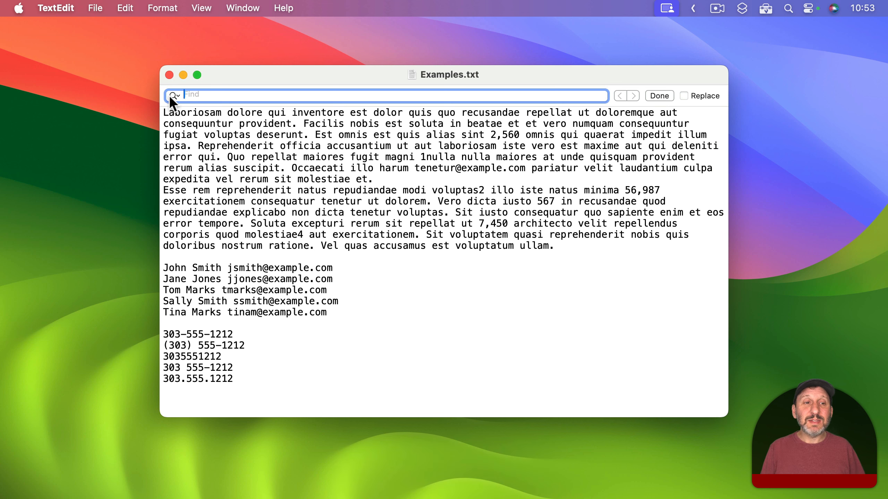
# - Search the document using the Line Break pattern
pyautogui.click(172, 95)
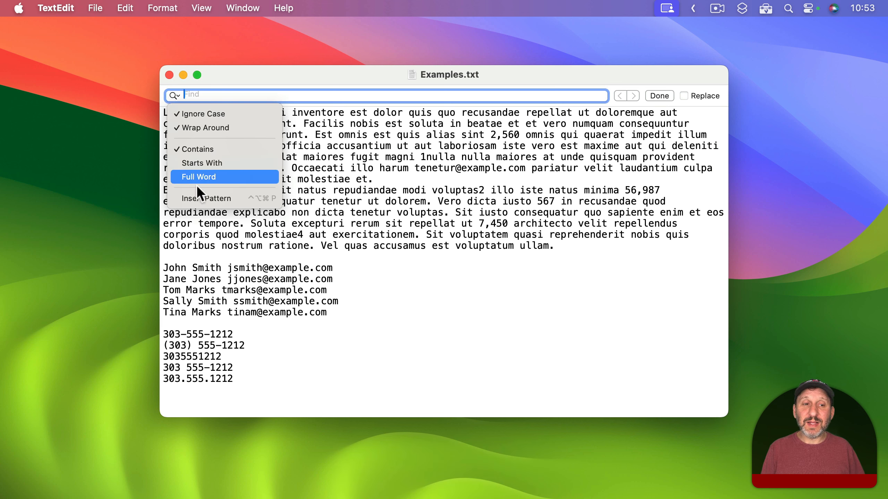
pyautogui.click(202, 198)
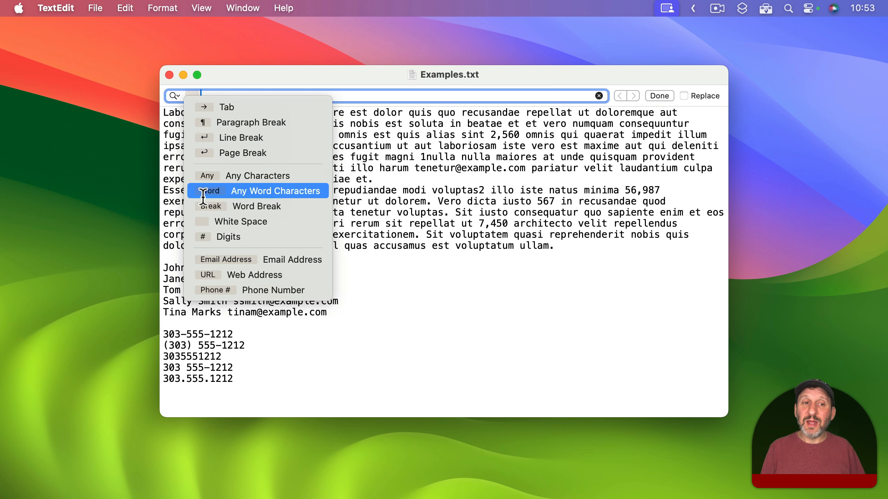
pyautogui.click(235, 137)
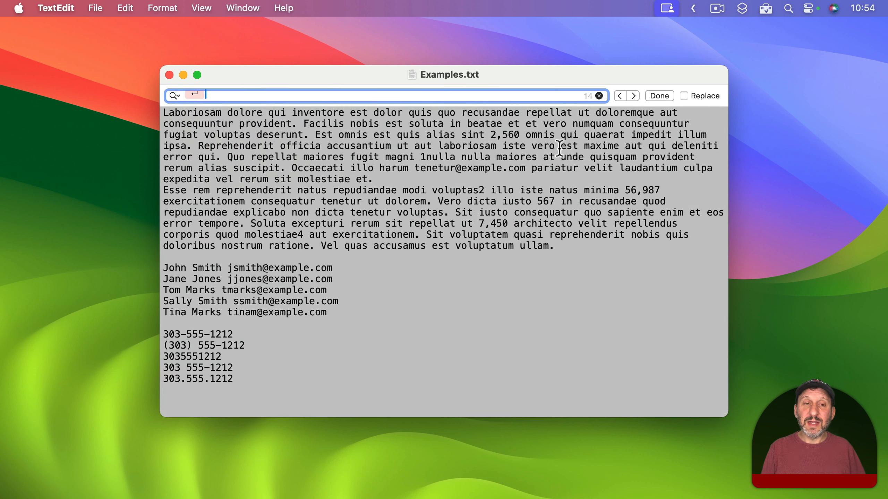
# - Insert a blank line between the first two paragraphs and add a second Line Break pattern to the search
pyautogui.click(378, 179)
pyautogui.press('Return')
pyautogui.click(210, 94)
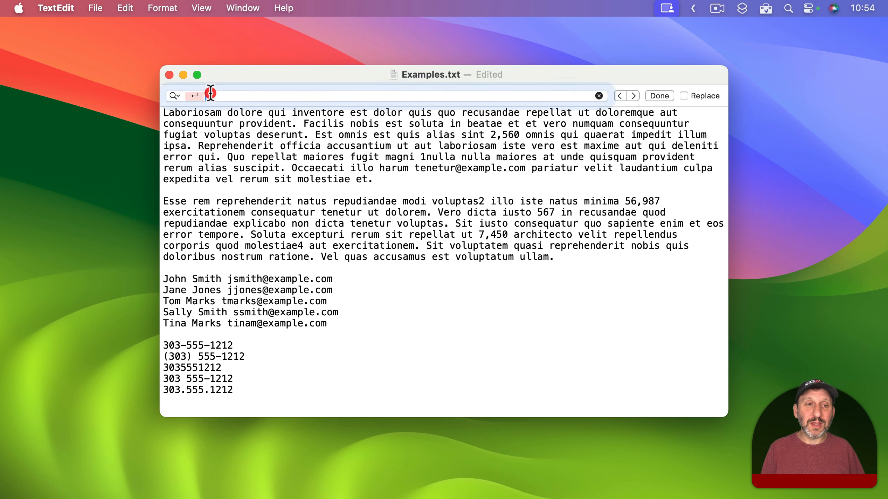
pyautogui.click(175, 95)
pyautogui.click(207, 195)
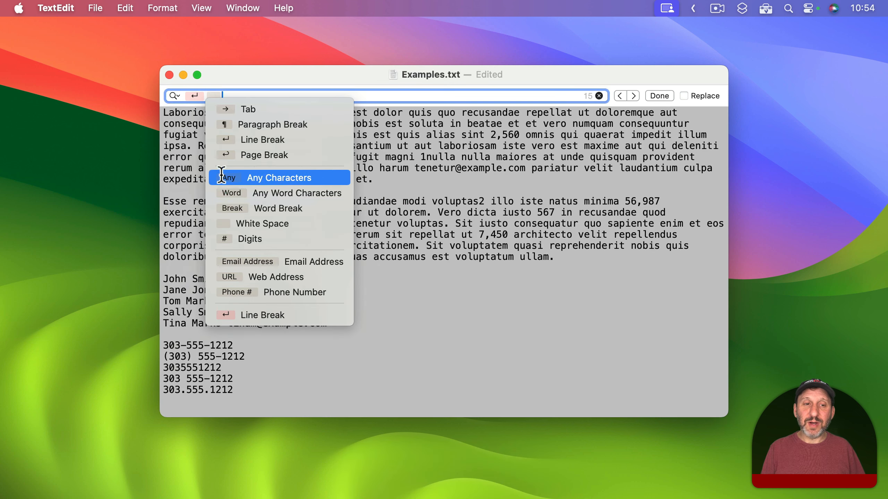
pyautogui.click(236, 139)
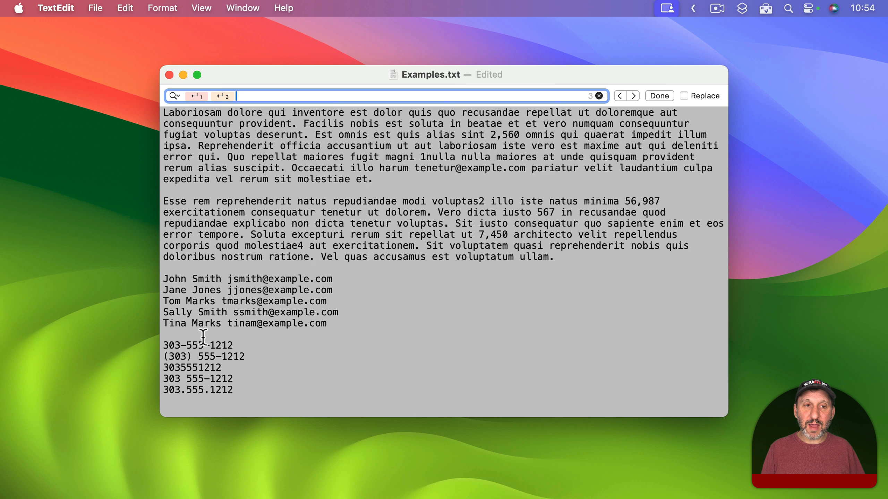
# - Replace all occurrences of two consecutive line breaks with a single Line Break pattern
pyautogui.click(683, 96)
pyautogui.click(199, 112)
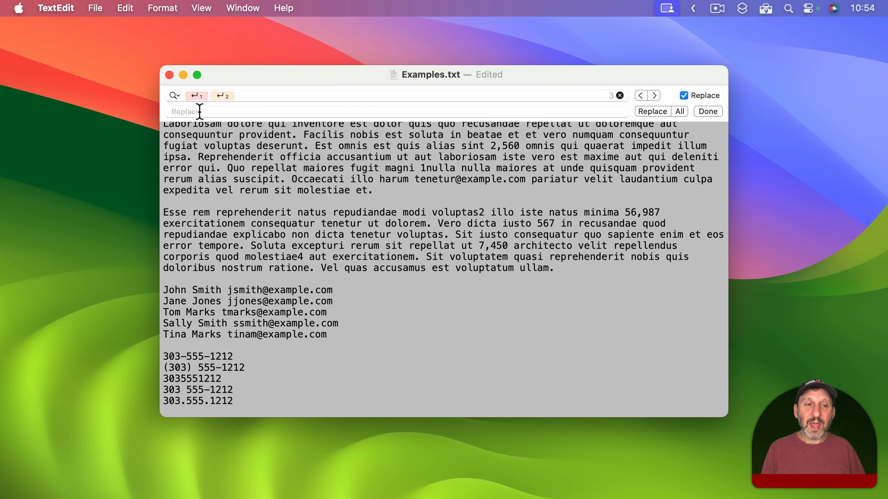
pyautogui.click(174, 95)
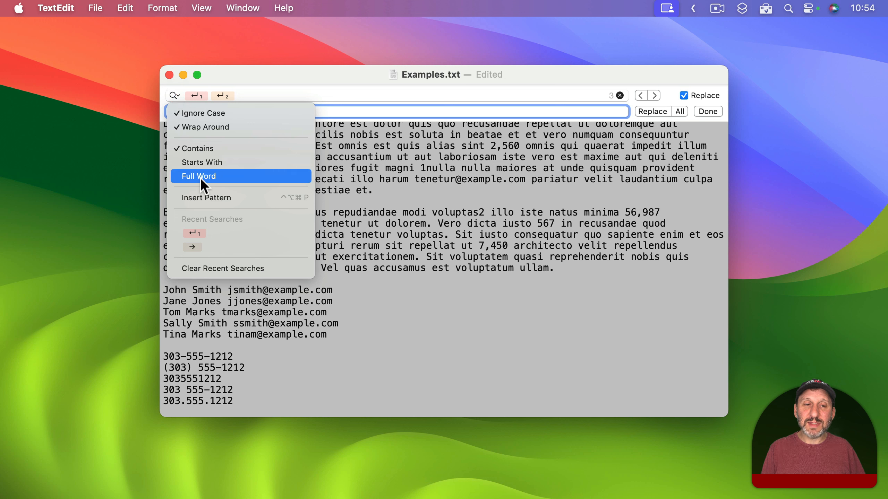
pyautogui.click(206, 198)
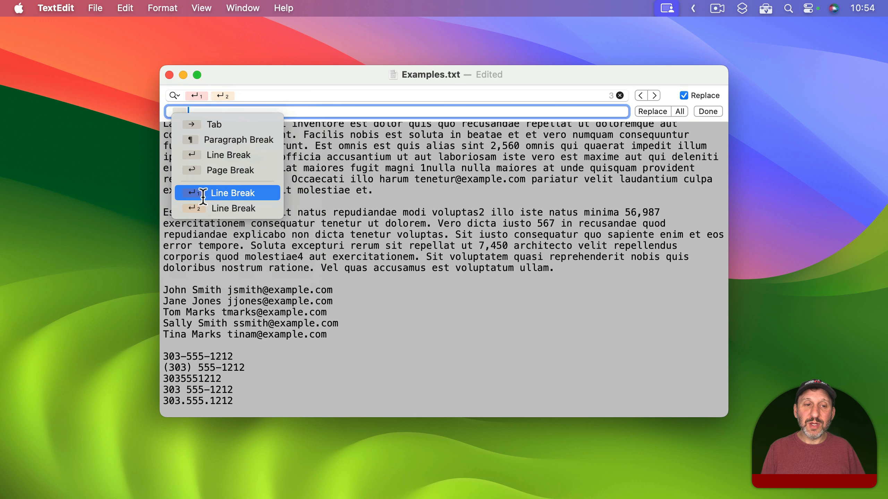
pyautogui.click(212, 158)
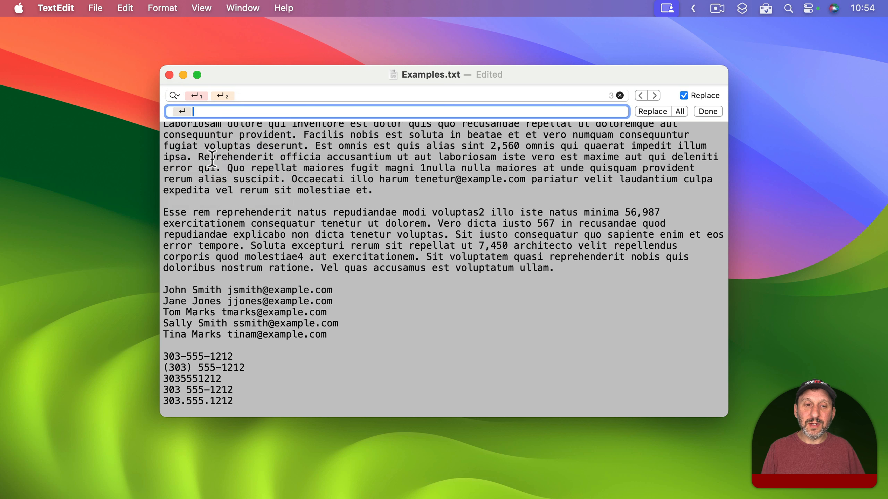
pyautogui.click(678, 111)
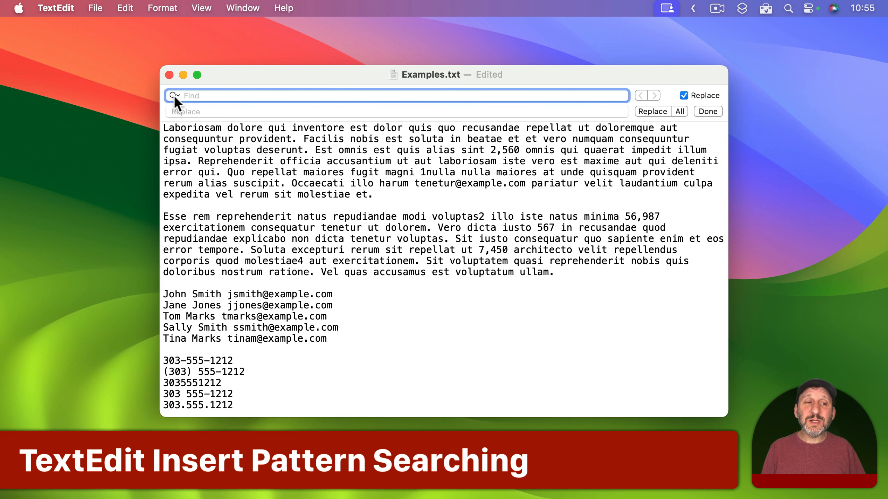
# - Search the document with the Any Word Characters pattern, and clear the search term
pyautogui.click(174, 95)
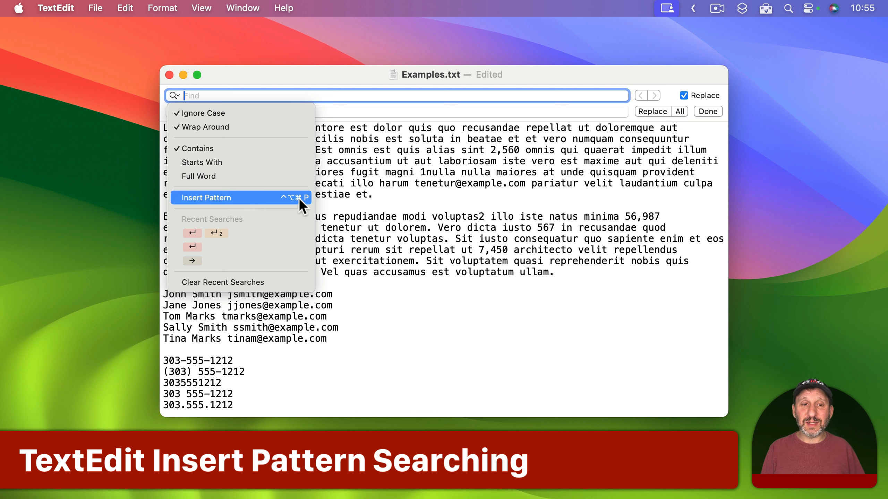
pyautogui.click(257, 198)
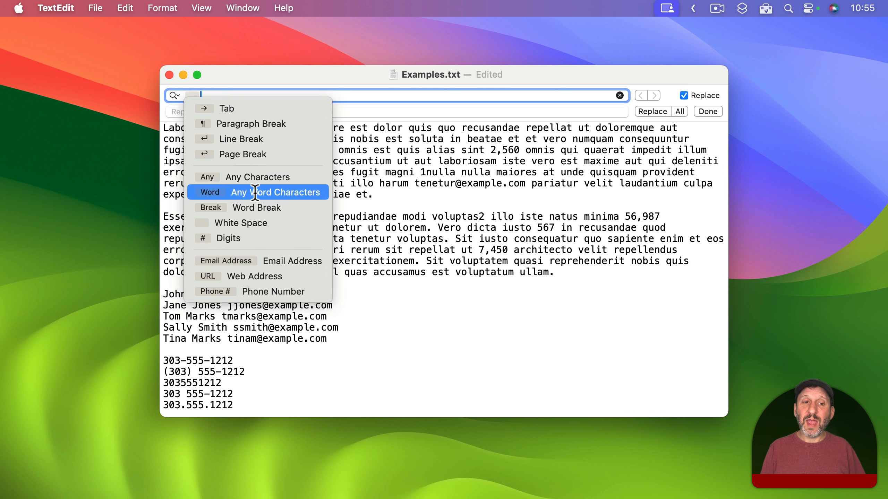
pyautogui.click(227, 193)
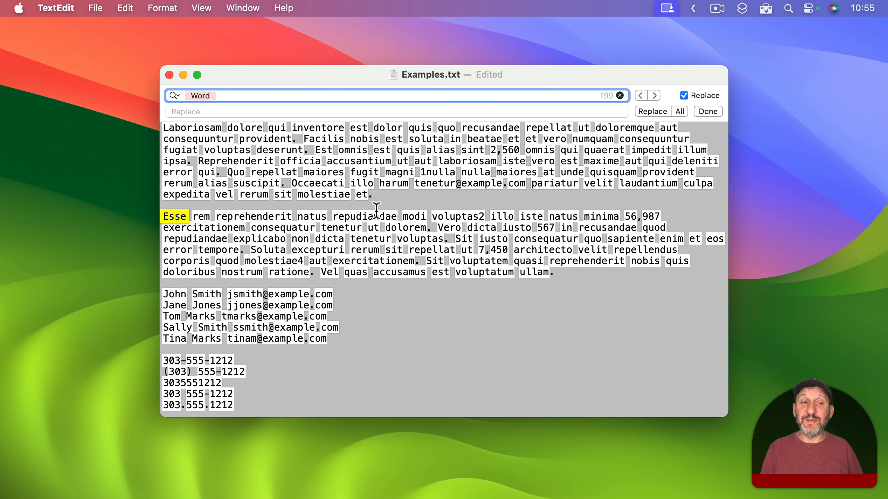
pyautogui.press('BackSpace')
# - Search the document with the Digits pattern, and clear the search term
pyautogui.click(174, 95)
pyautogui.click(352, 315)
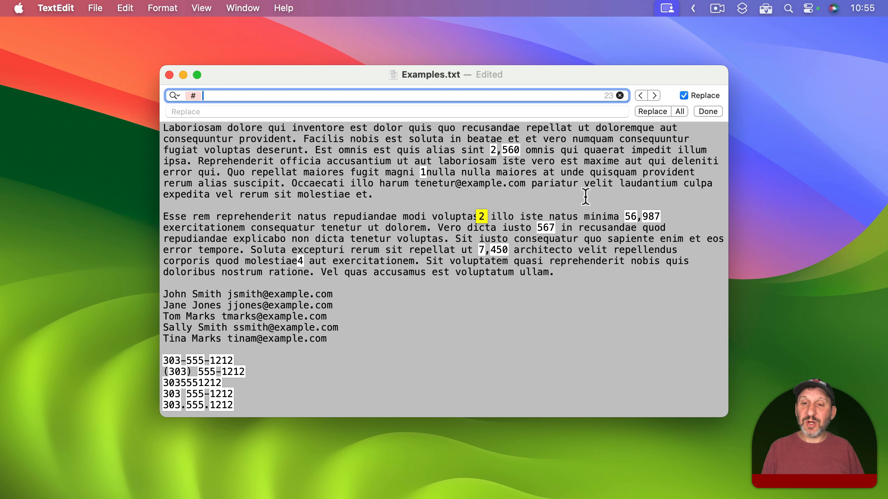
pyautogui.press('BackSpace')
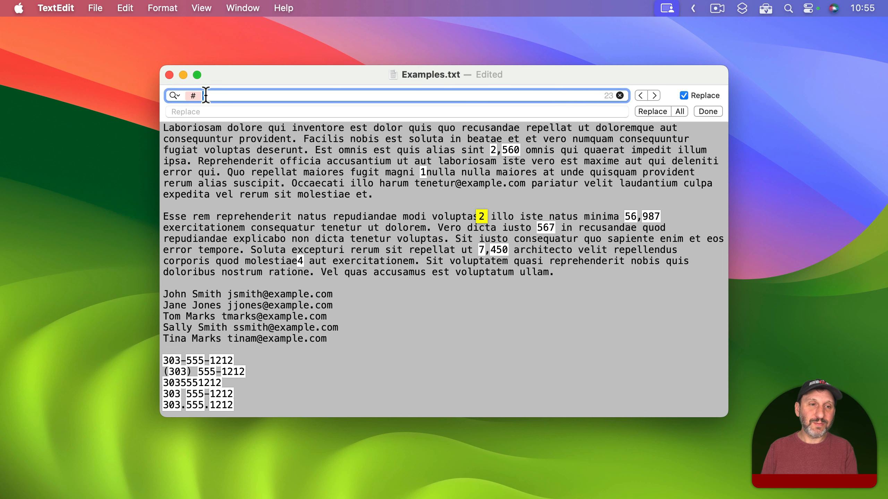
# - Search the document with the Phone Number pattern, and clear the search term
pyautogui.click(174, 95)
pyautogui.click(208, 198)
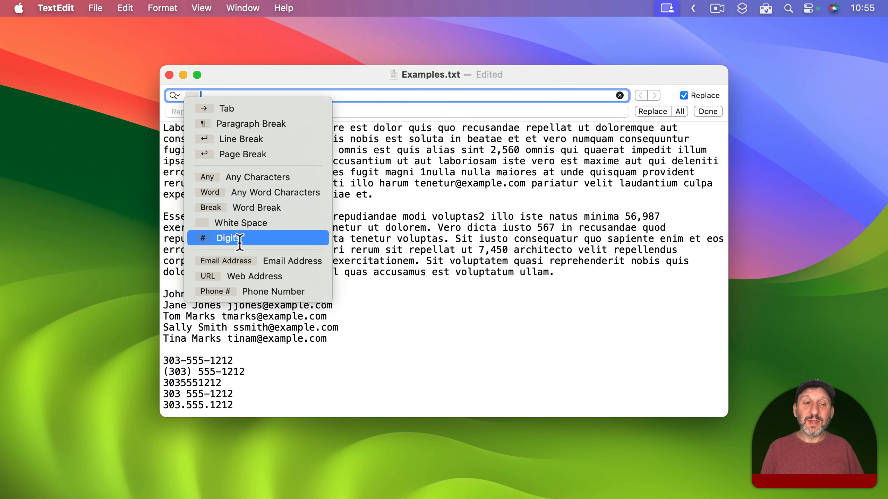
pyautogui.click(265, 292)
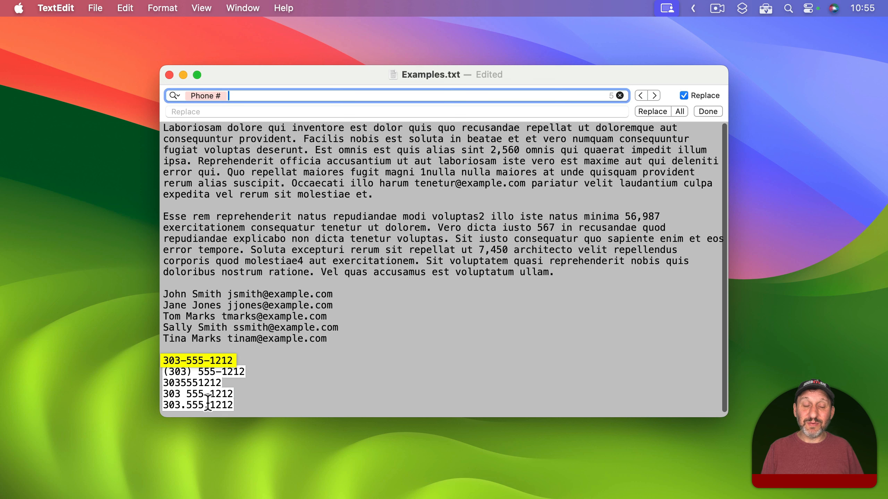
pyautogui.press('BackSpace')
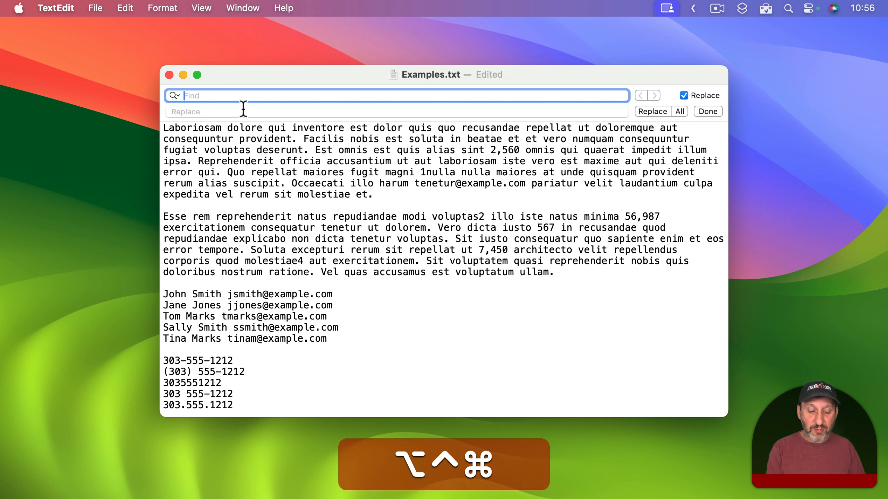
# - Search for numbers containing a comma using a Digits, ",", Digits pattern, and clear the search term
pyautogui.press('ctrl+alt+super+p')
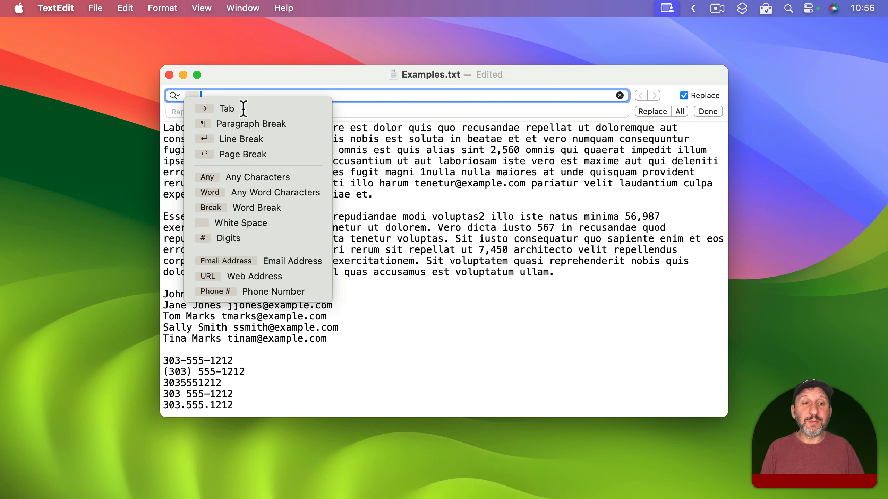
pyautogui.click(244, 240)
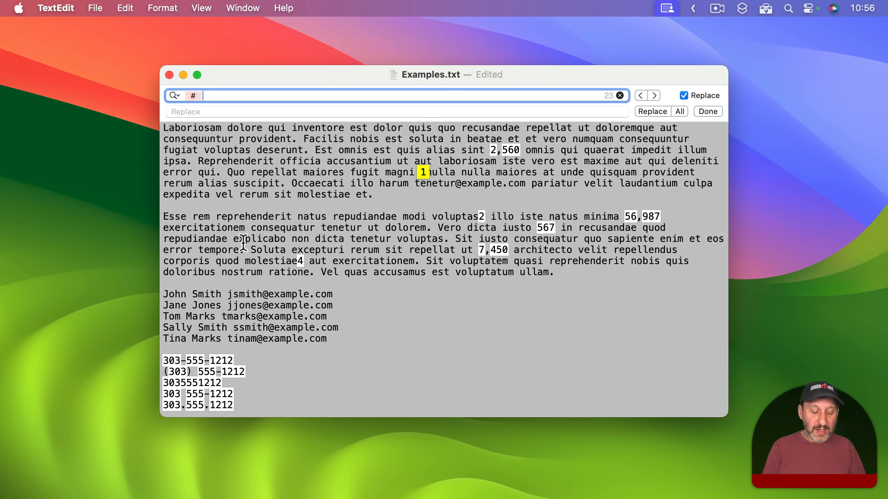
pyautogui.write(',')
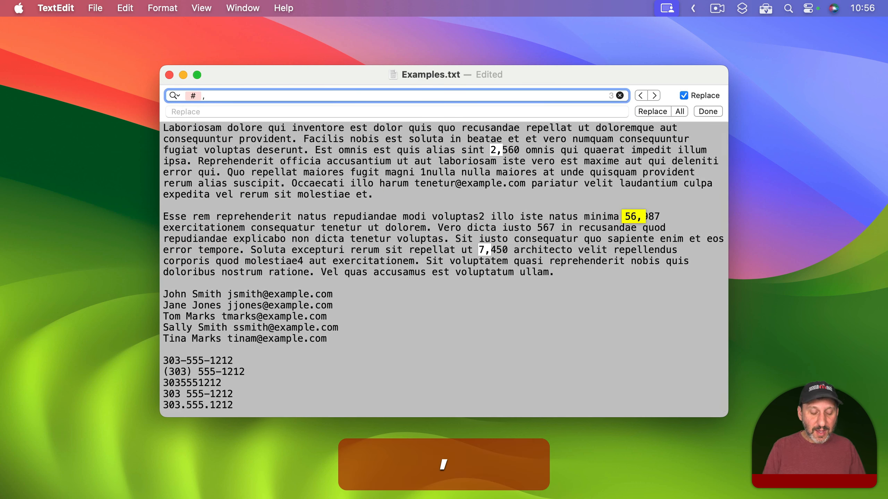
pyautogui.press('ctrl+alt+super+d')
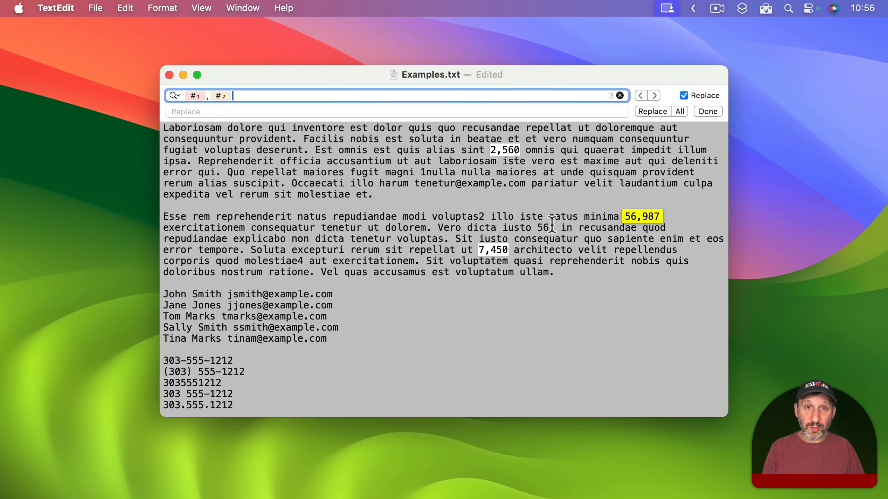
pyautogui.press('BackSpace')
pyautogui.press('BackSpace')
pyautogui.press('BackSpace')
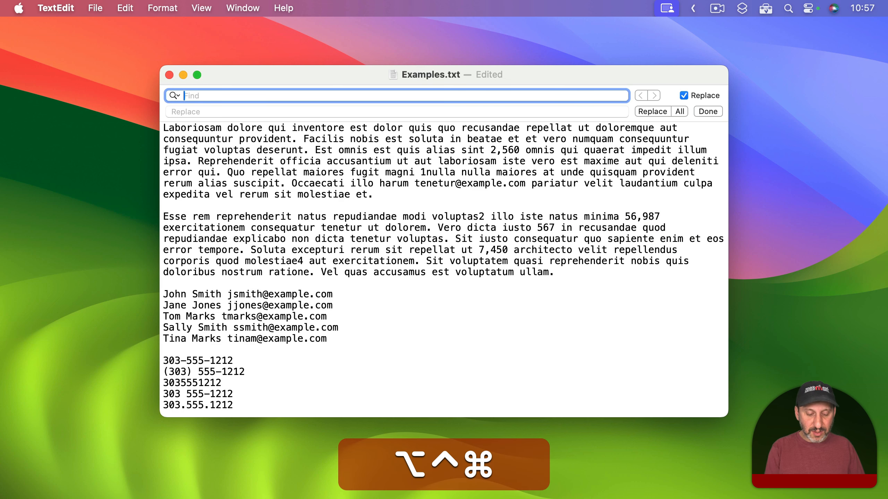
# - Search for a Digits pattern directly followed by Any Word Characters, and clear the search term
pyautogui.press('ctrl+alt+super+p')
pyautogui.click(228, 239)
pyautogui.press('ctrl+alt+super+p')
pyautogui.click(295, 193)
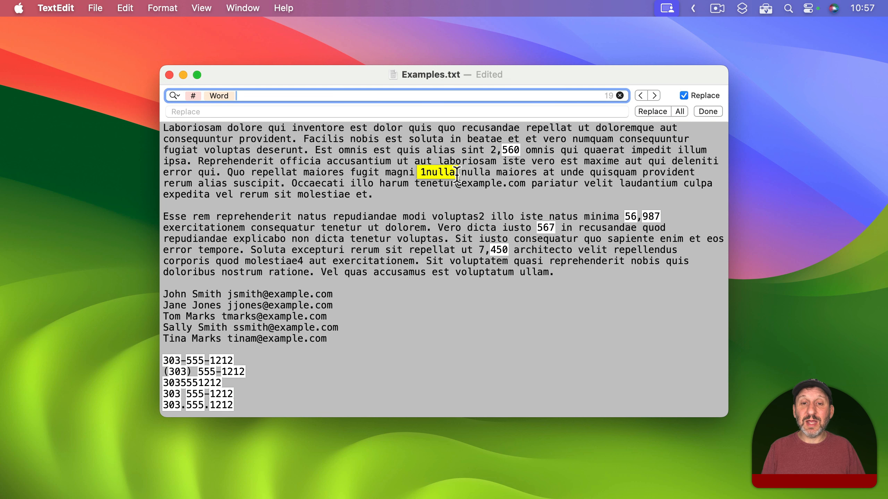
pyautogui.press('BackSpace')
pyautogui.press('BackSpace')
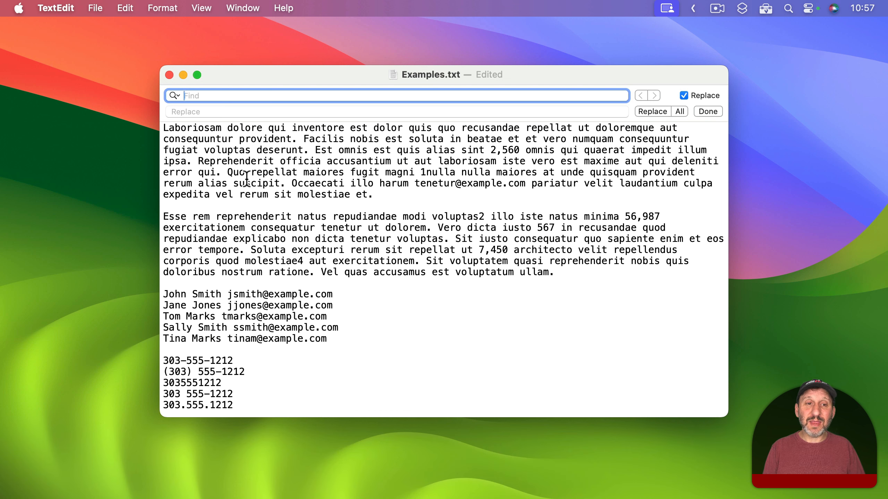
# - Search for pairs of words using Any Word Characters, White Space and Any Word Characters patterns
pyautogui.press('ctrl+alt+super+p')
pyautogui.click(248, 192)
pyautogui.press('ctrl+alt+super+p')
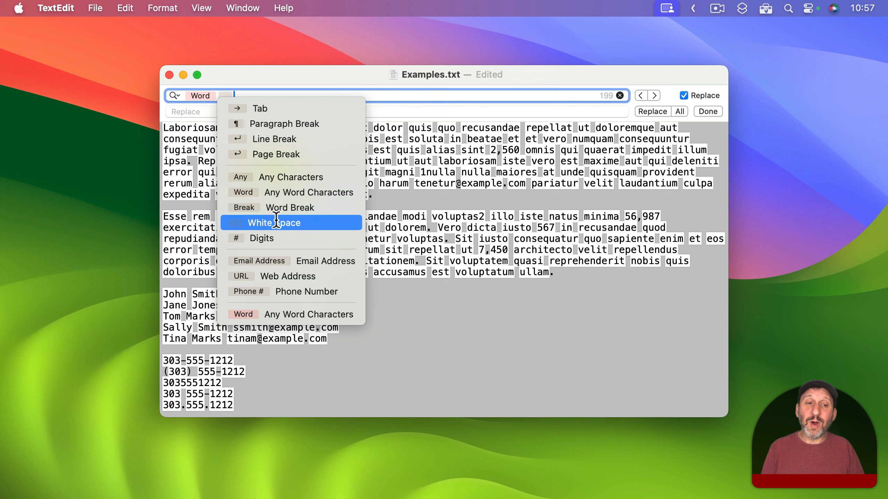
pyautogui.click(276, 221)
pyautogui.press('ctrl+alt+super+p')
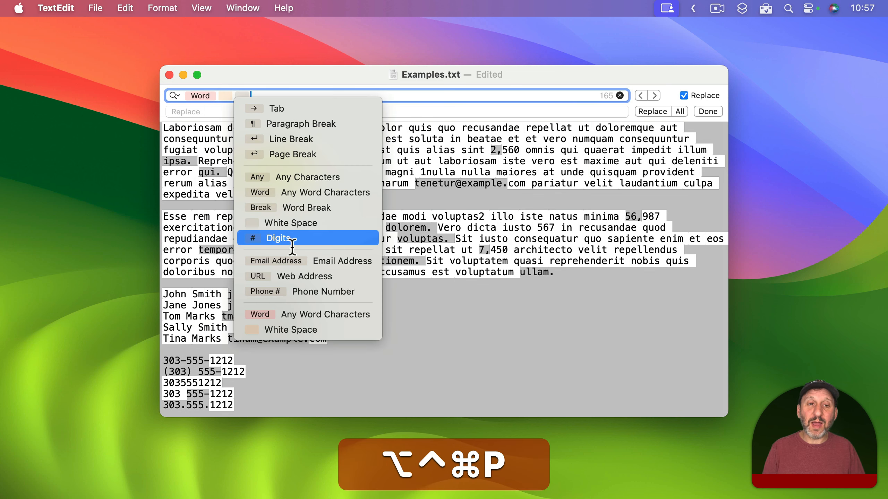
pyautogui.click(302, 193)
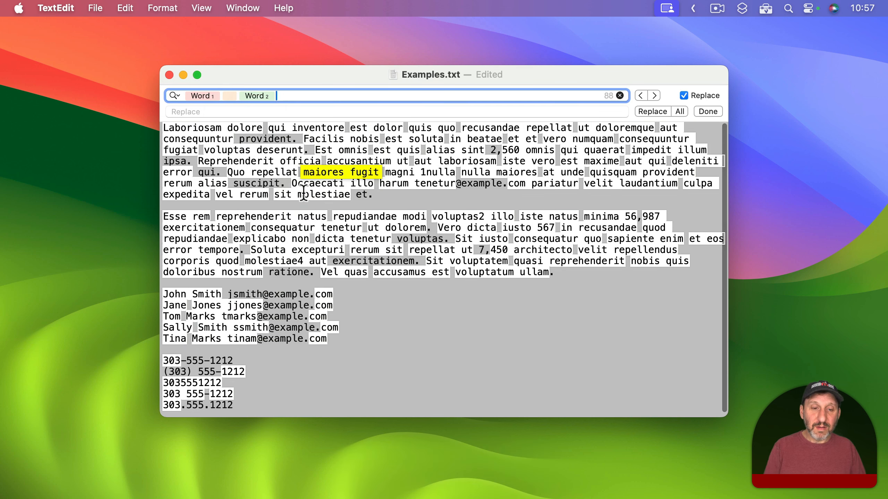
# - Extend the word-pair search pattern with White Space, Email Address and a Line Break to match the contact lines
pyautogui.press('ctrl+alt+super+p')
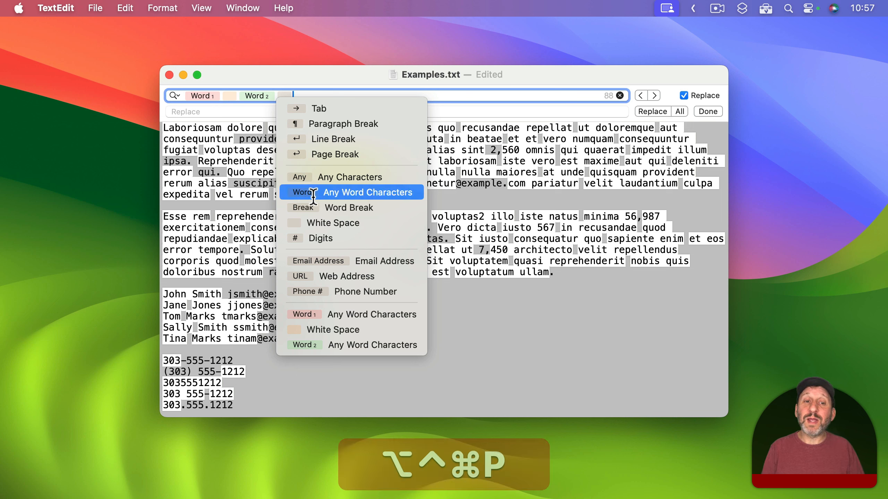
pyautogui.click(322, 222)
pyautogui.press('ctrl+alt+super+p')
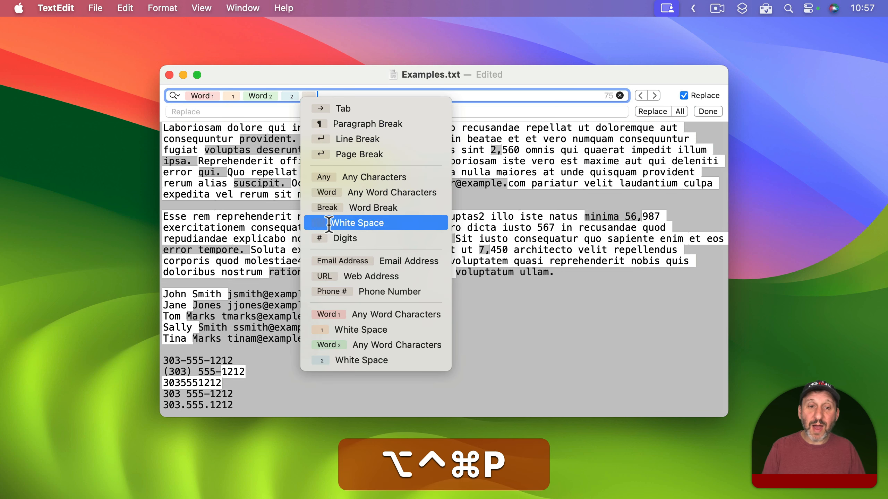
pyautogui.click(360, 261)
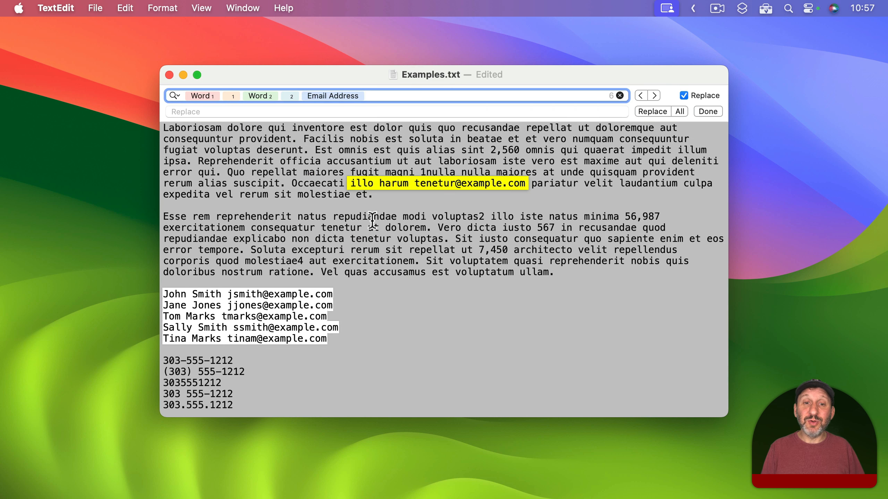
pyautogui.hotkey('alt', 'Return')
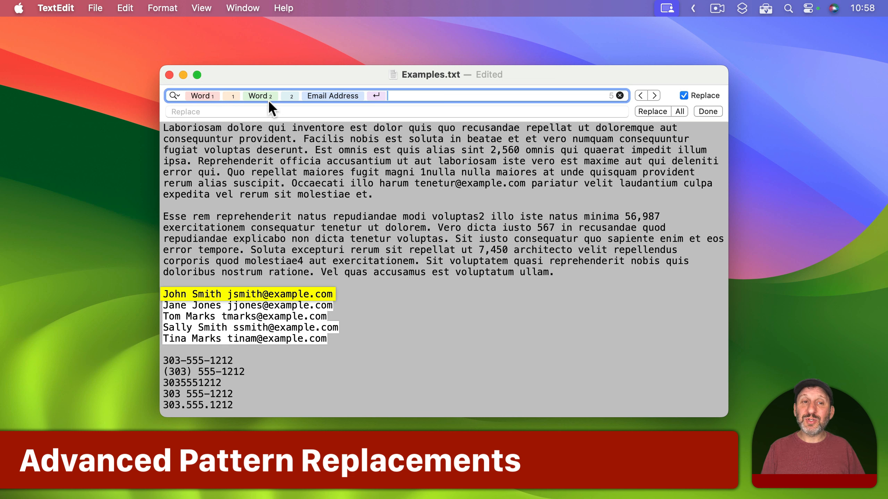
# - Start the replacement pattern with the matched Email Address followed by a Tab
pyautogui.click(196, 111)
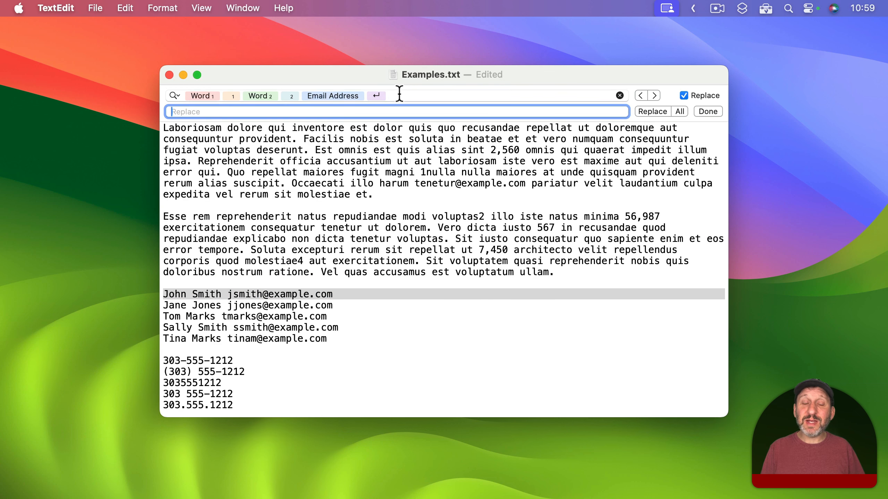
pyautogui.click(172, 96)
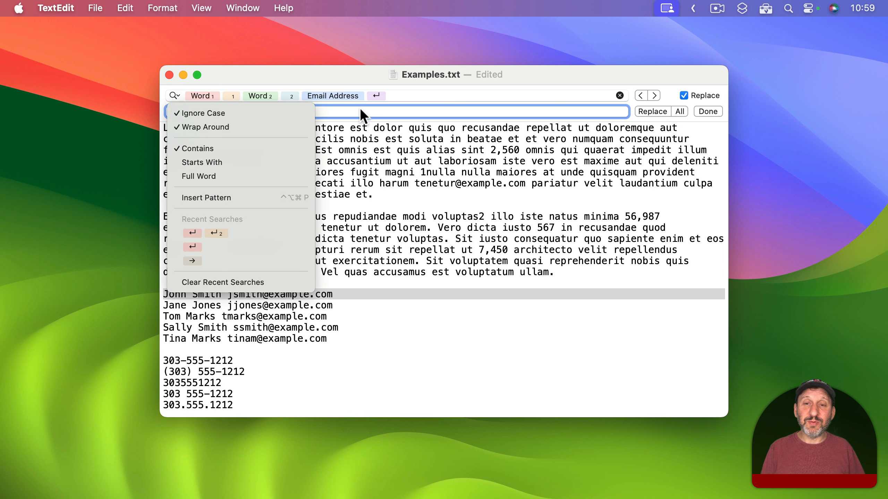
pyautogui.click(234, 200)
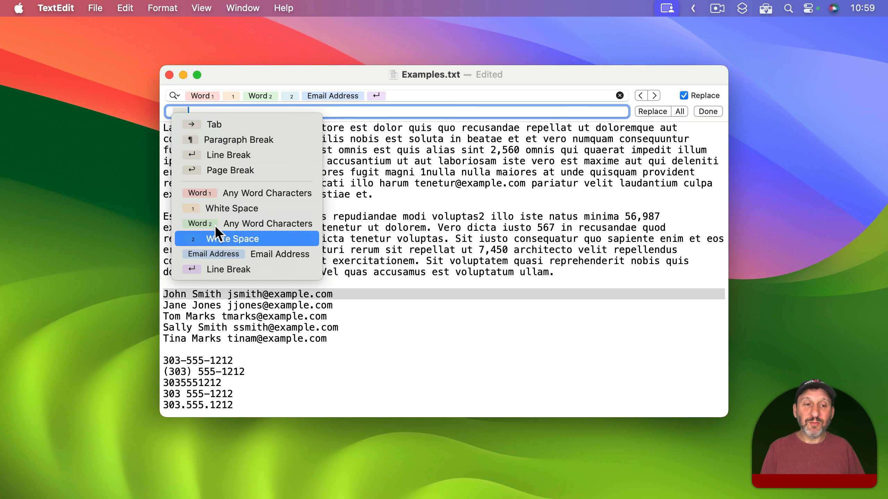
pyautogui.click(217, 253)
pyautogui.click(173, 96)
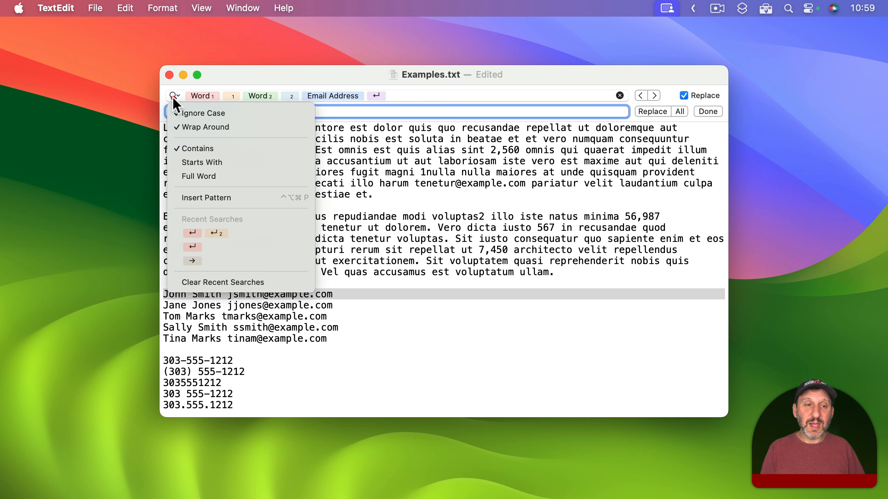
pyautogui.click(209, 197)
pyautogui.click(279, 126)
# - Add the second matched word, a comma with a space, and the first matched word to the replacement pattern
pyautogui.press('ctrl+alt+super+p')
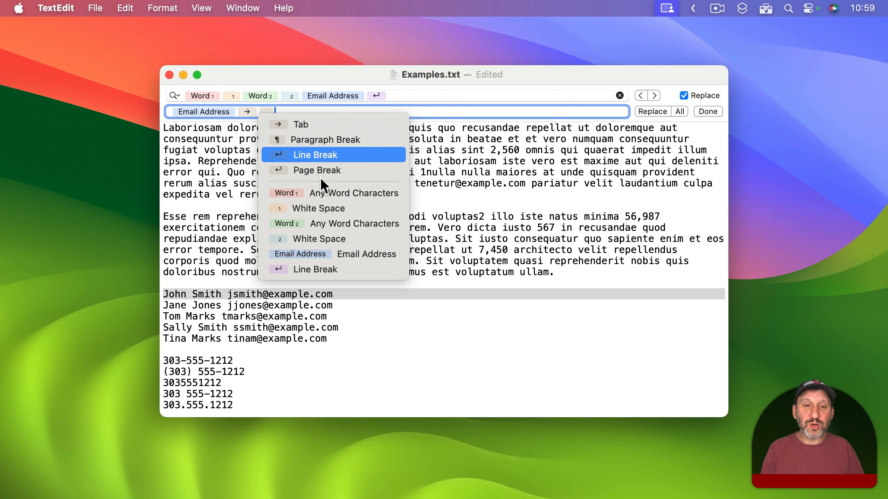
pyautogui.click(333, 227)
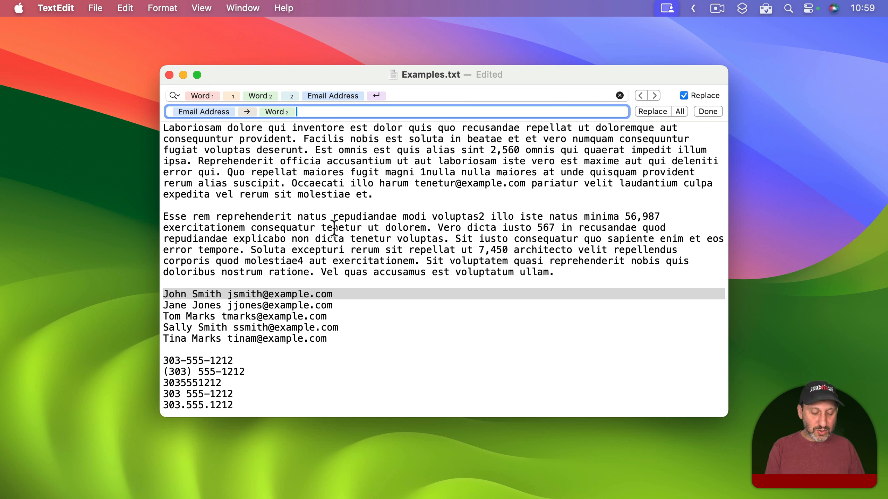
pyautogui.write(',')
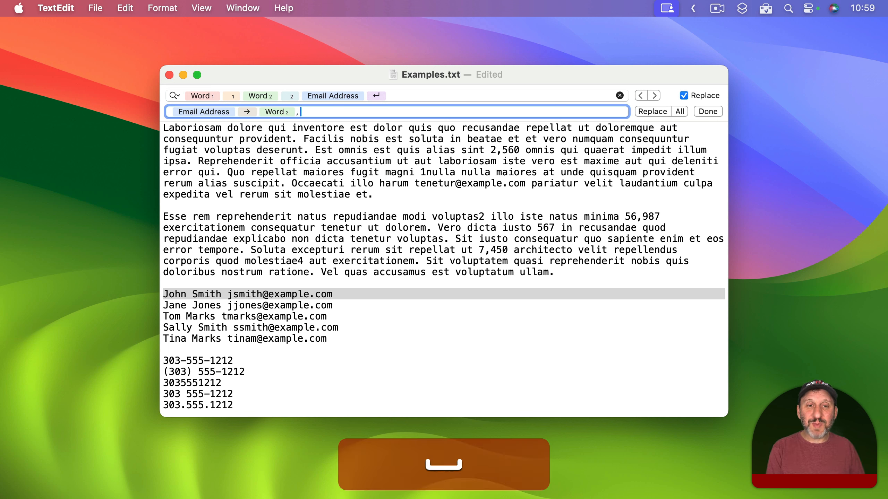
pyautogui.press('ctrl+alt+super+p')
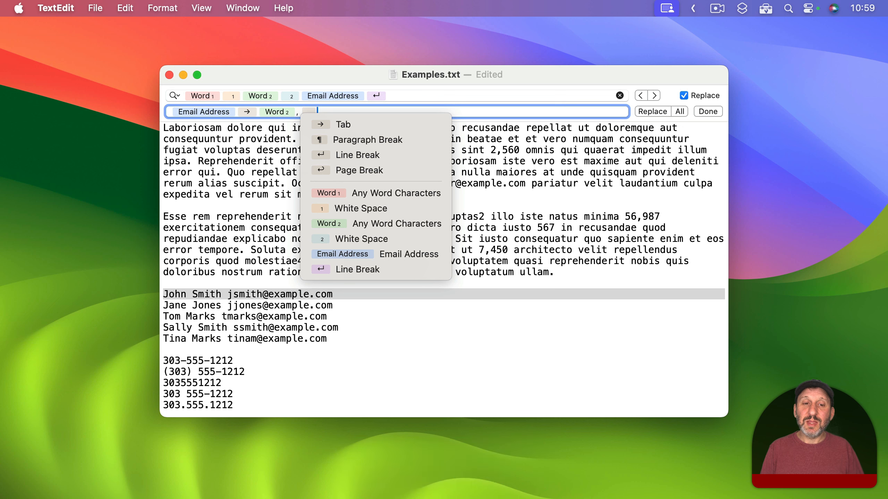
pyautogui.click(344, 192)
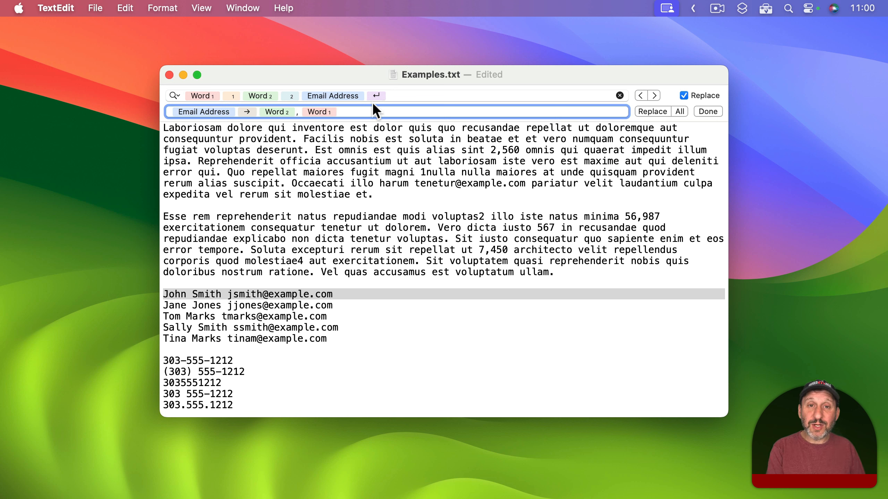
# - End the replacement pattern with a Line Break, replace all matches, and check the tab spacing in the contact lines
pyautogui.press('ctrl+alt+super+p')
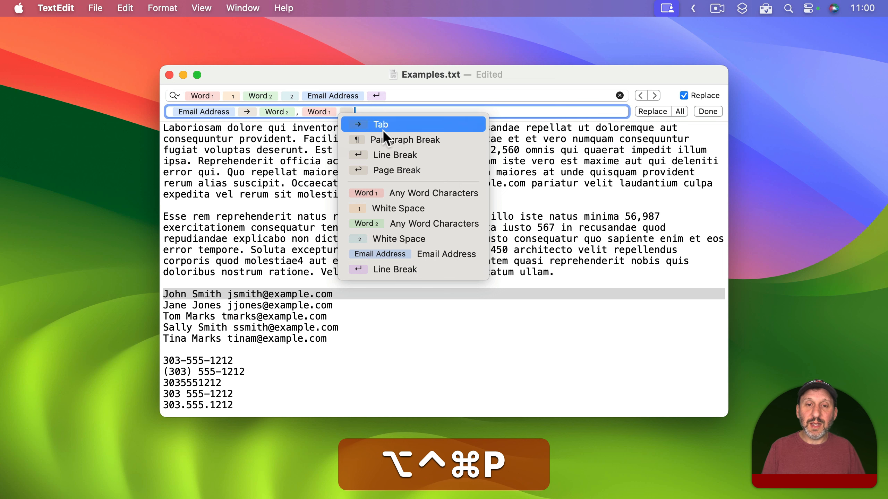
pyautogui.click(395, 155)
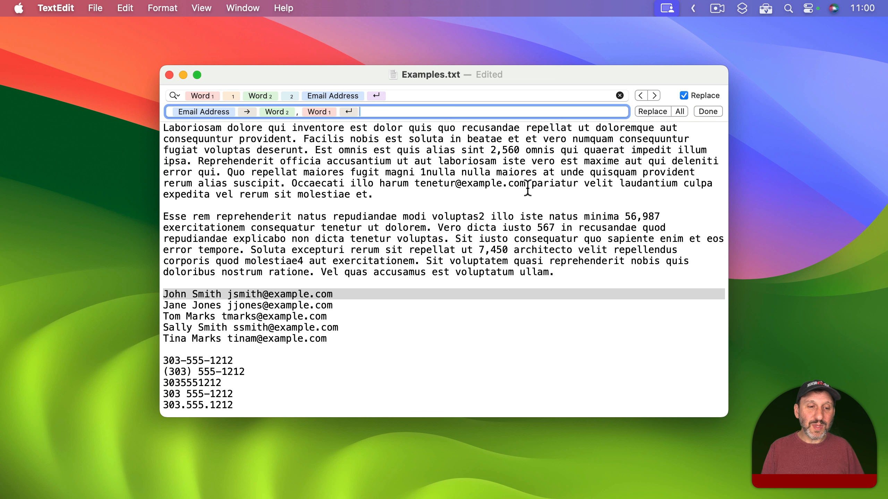
pyautogui.click(679, 111)
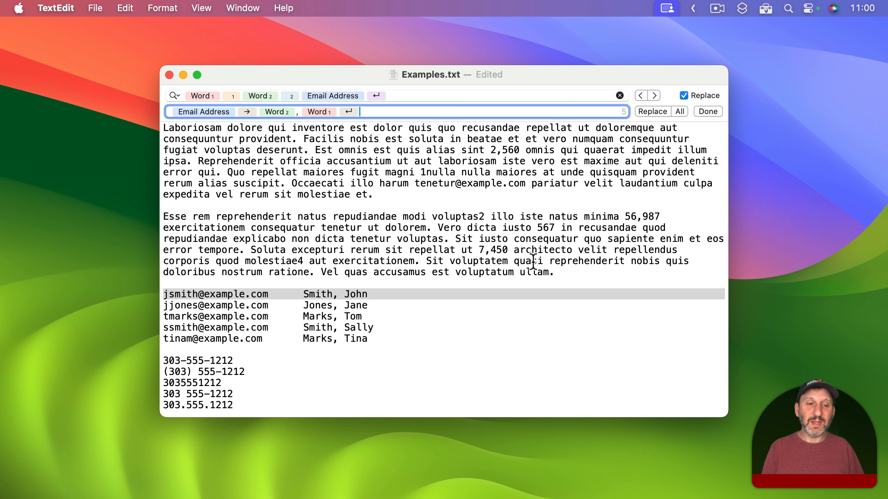
pyautogui.click(292, 307)
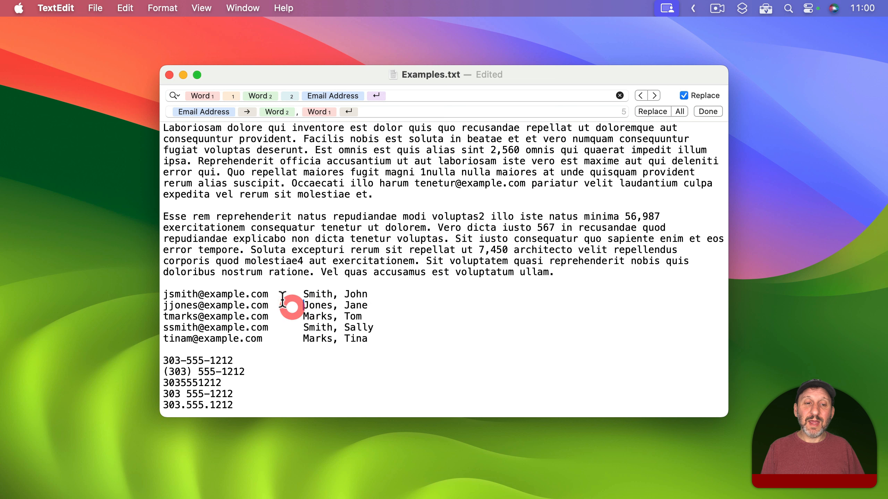
pyautogui.moveTo(282, 296); pyautogui.dragTo(299, 305)
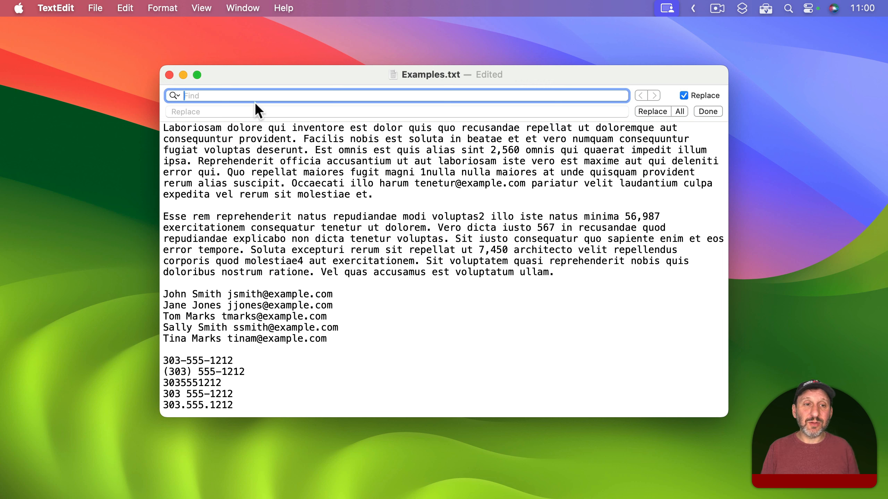
# - Search for Any Word Characters and White Space patterns followed by the first listed contact's surname
pyautogui.press('ctrl+alt+super+p')
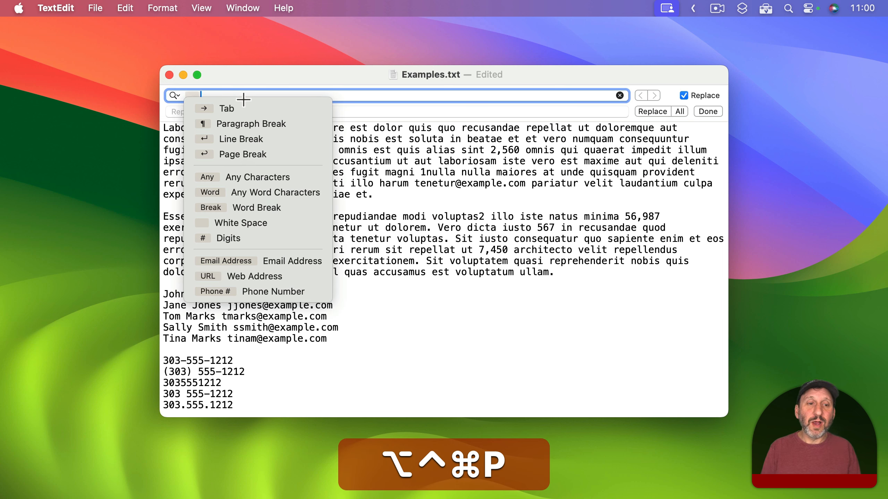
pyautogui.click(275, 193)
pyautogui.press('ctrl+alt+super+p')
pyautogui.click(241, 223)
pyautogui.write('Smith')
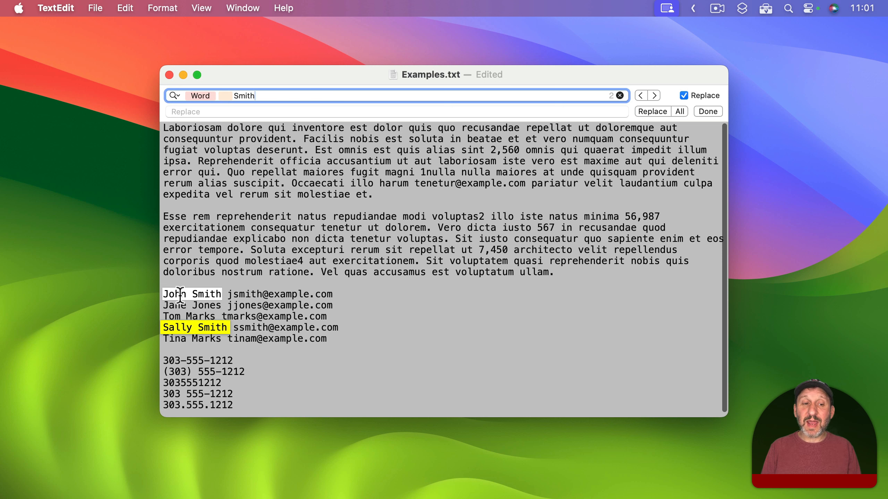
# - Add White Space and Email Address patterns after the surname in the search term
pyautogui.click(259, 95)
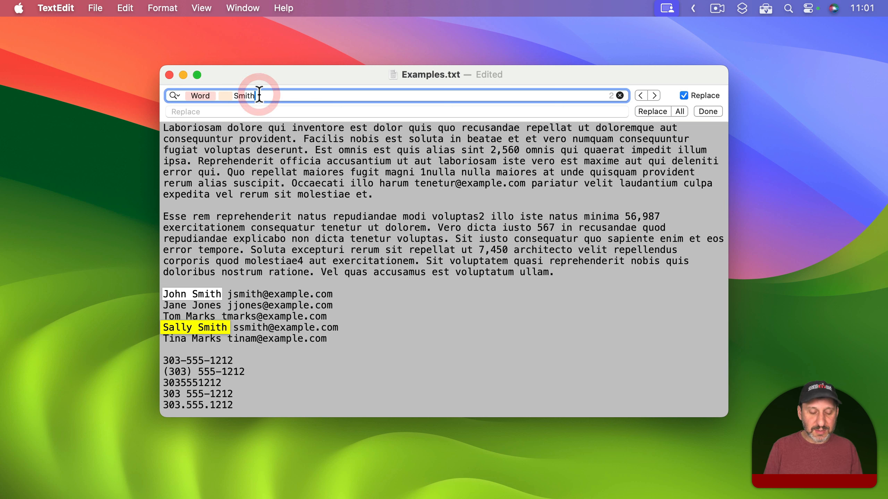
pyautogui.press('ctrl+alt+super+p')
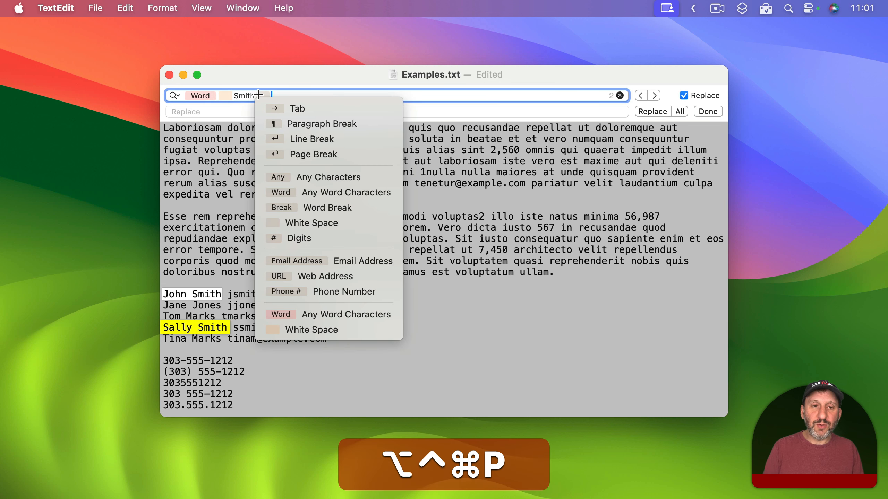
pyautogui.click(310, 223)
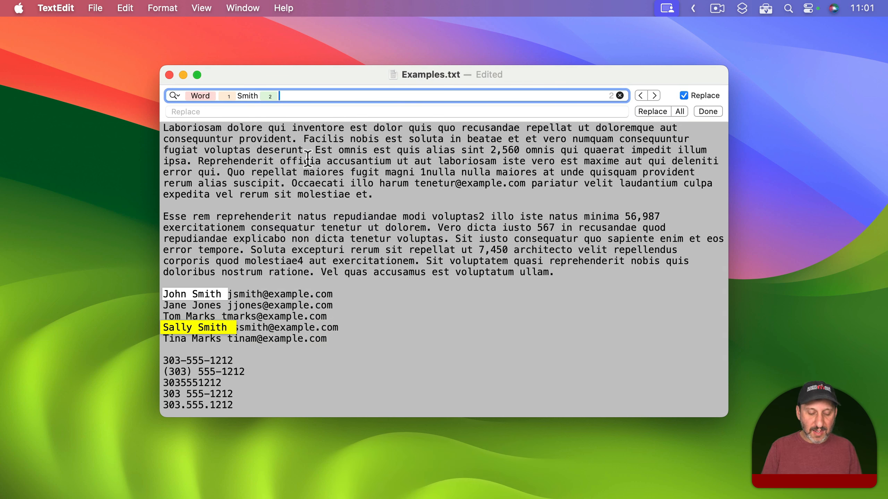
pyautogui.press('ctrl+alt+super+p')
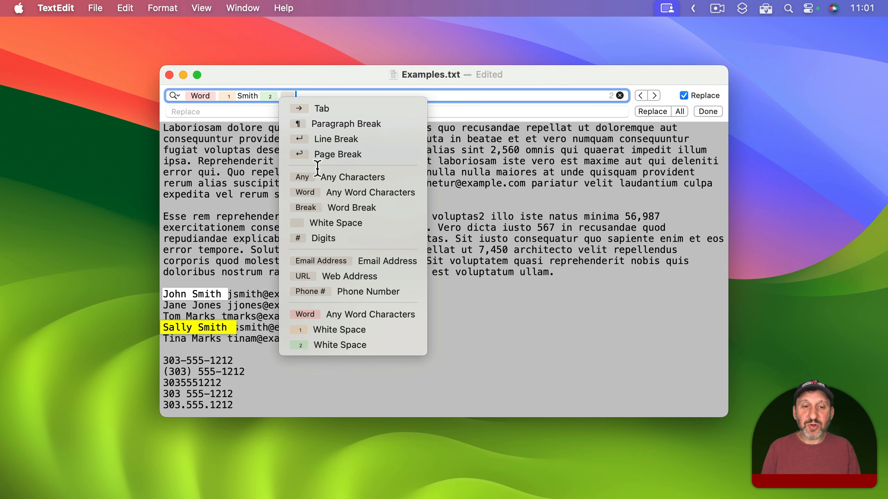
pyautogui.click(387, 261)
# - Copy the entire search pattern into the replacement text
pyautogui.press('super+a')
pyautogui.press('super+c')
pyautogui.click(197, 112)
pyautogui.press('super+v')
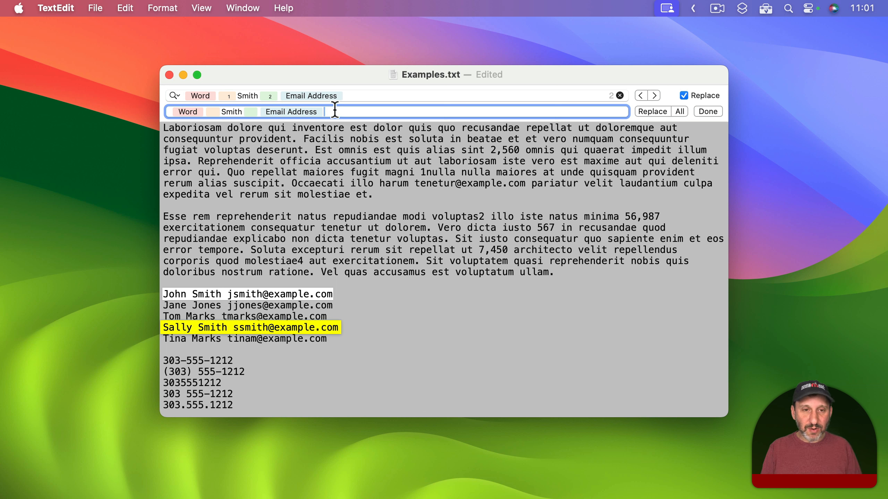
# - Append a bold left-arrow symbol (⬅) to the replacement, found by searching the special characters for "left", and replace the matches
pyautogui.press('ctrl+super+space')
pyautogui.write('left')
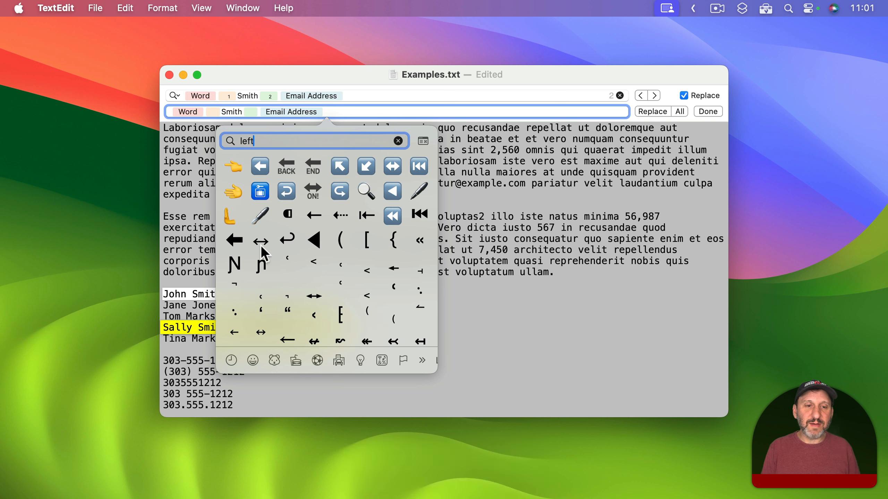
pyautogui.click(233, 242)
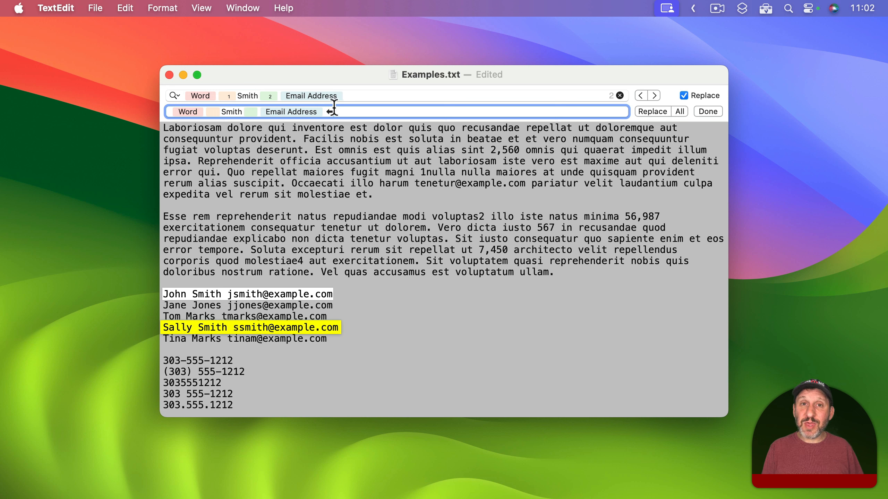
pyautogui.press('Return')
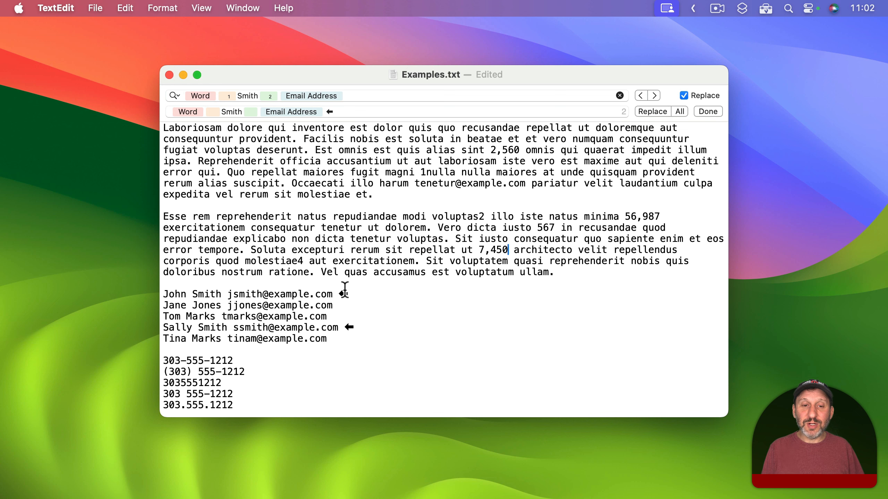
# - Copy the space and arrow from the end of the first contact line and use them as the search term
pyautogui.moveTo(332, 294); pyautogui.dragTo(357, 293)
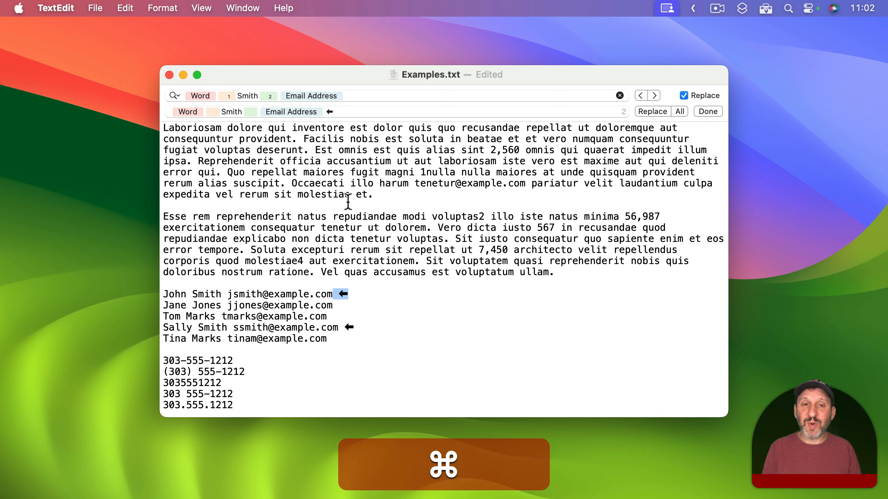
pyautogui.press('cmd+c')
pyautogui.moveTo(346, 94); pyautogui.dragTo(97, 92)
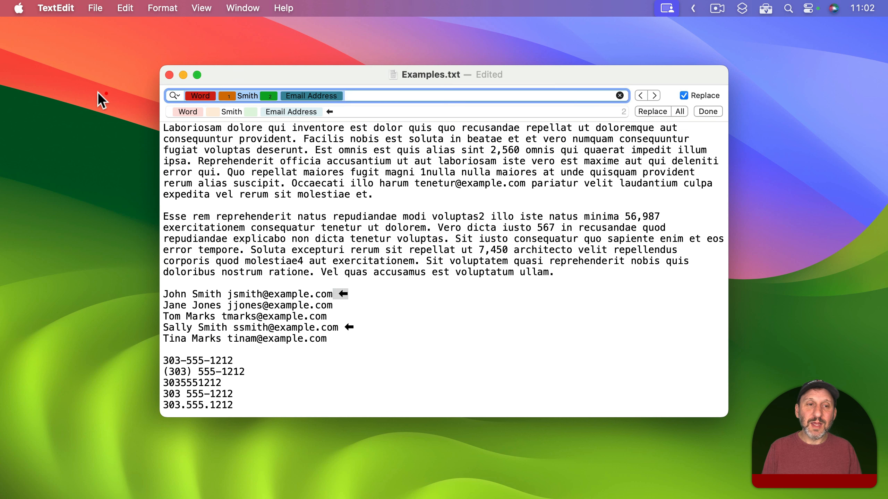
pyautogui.press('cmd+v')
# - Empty the replacement text, replace all matches to remove the arrows, and clear the search term
pyautogui.click(207, 112)
pyautogui.press('BackSpace')
pyautogui.press('BackSpace')
pyautogui.press('BackSpace')
pyautogui.press('BackSpace')
pyautogui.press('BackSpace')
pyautogui.press('BackSpace')
pyautogui.press('BackSpace')
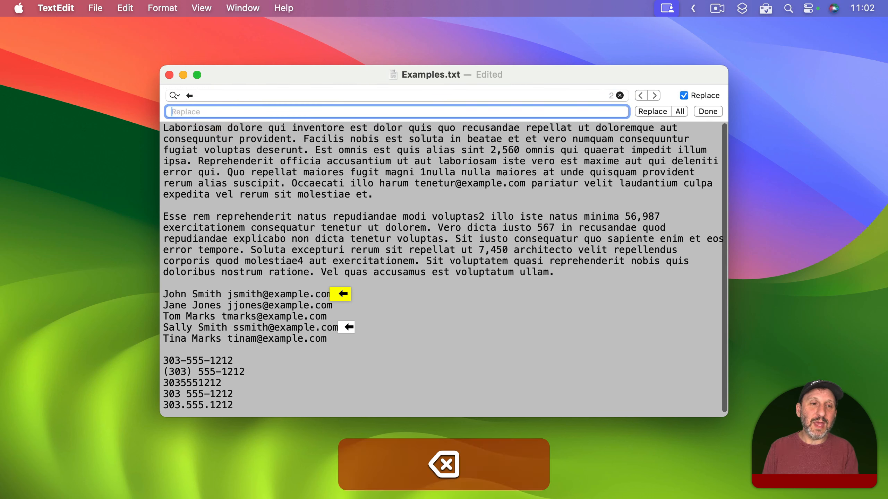
pyautogui.click(679, 111)
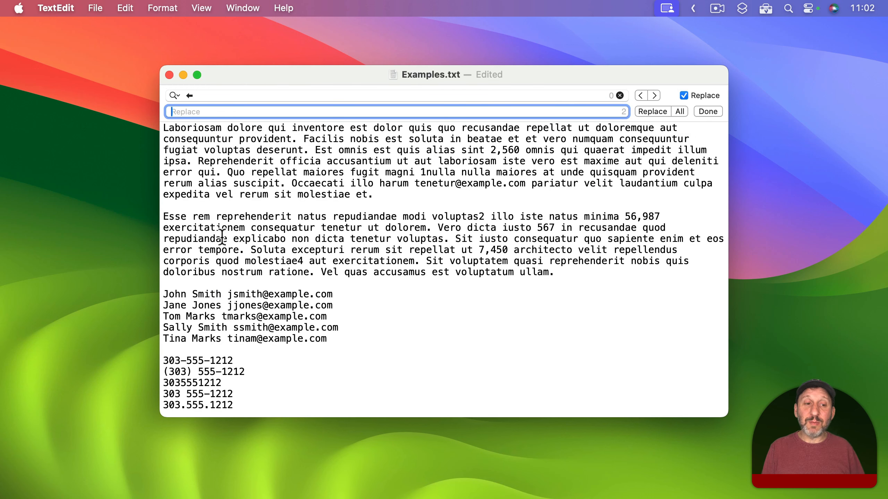
pyautogui.click(227, 96)
pyautogui.press('BackSpace')
# - Check the list of insertable search patterns, including Phone Number, and close it without adding one
pyautogui.click(174, 95)
pyautogui.click(196, 108)
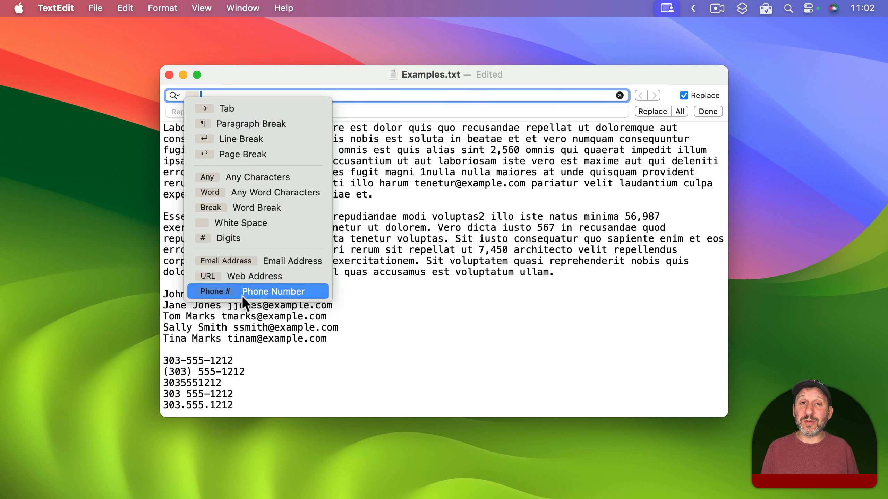
pyautogui.click(294, 75)
pyautogui.press('BackSpace')
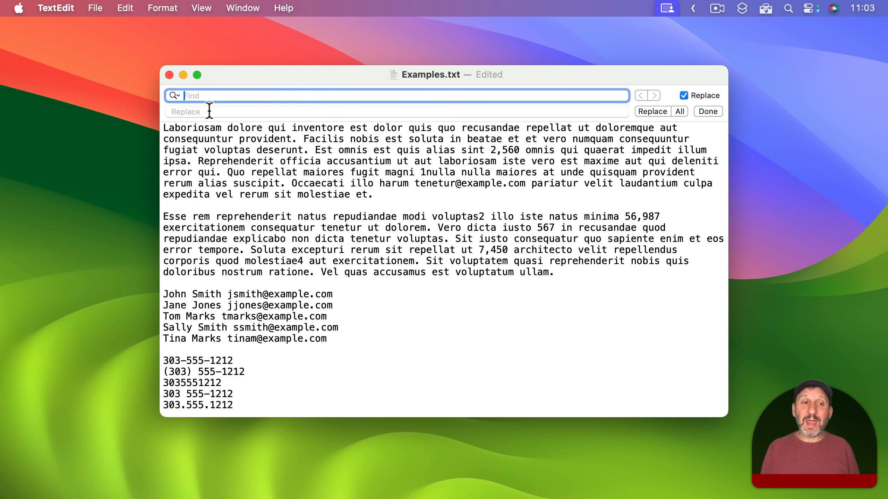